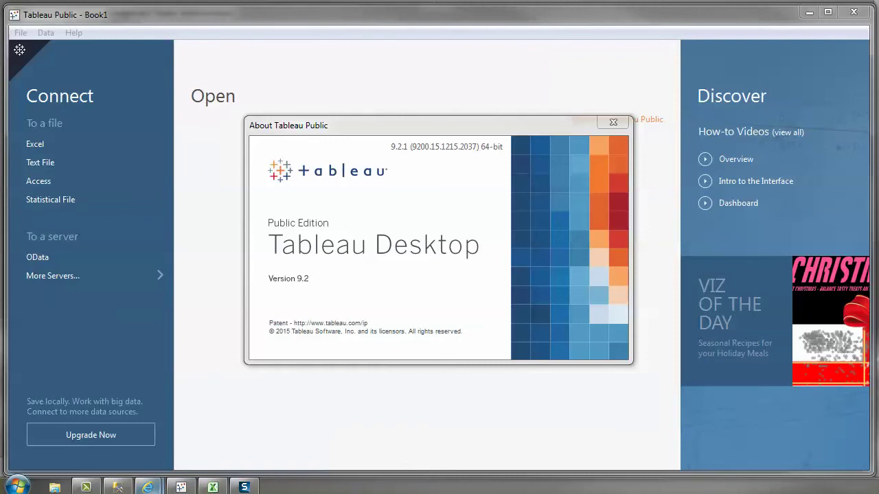
Step: Switch to Internet Explorer, open the Download Tableau Public page from the Google results and try to download the app
{"action": "mouse_move", "coordinate": [148, 487]}
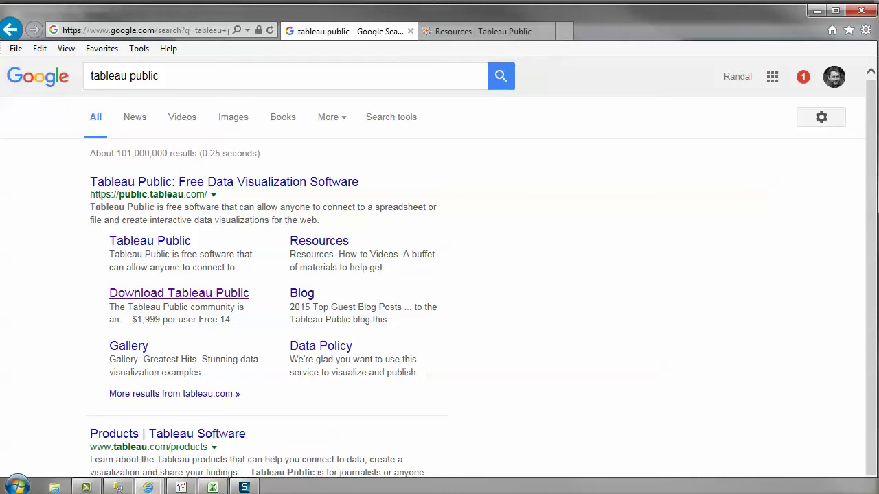
{"action": "left_click", "coordinate": [178, 293]}
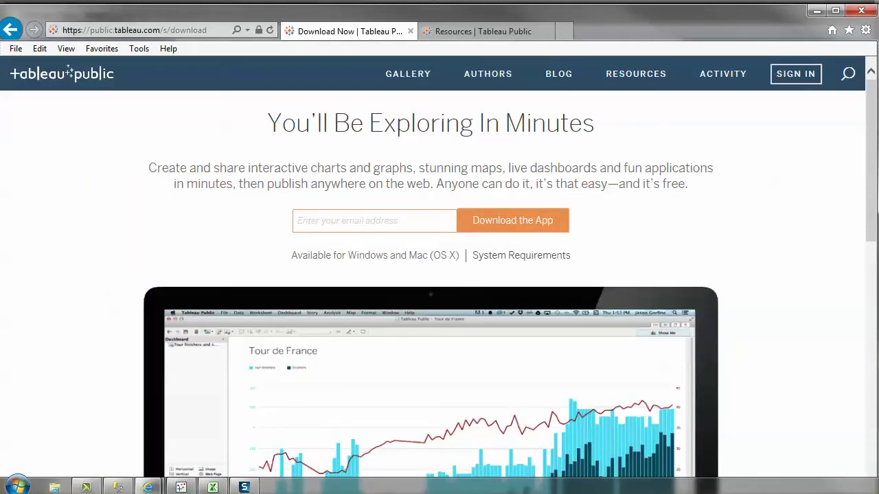
{"action": "scroll", "coordinate": [440, 275], "scroll_direction": "down", "scroll_amount": 3}
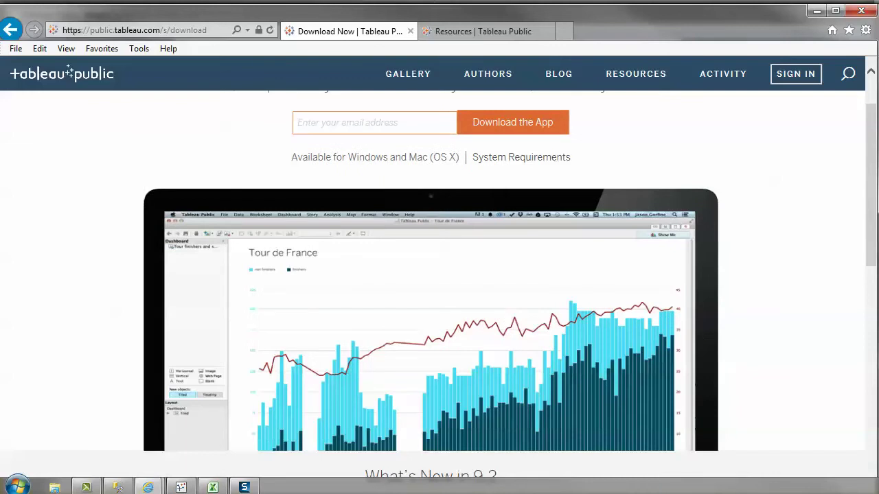
{"action": "left_click", "coordinate": [512, 122]}
{"action": "scroll", "coordinate": [439, 275], "scroll_direction": "up", "scroll_amount": 3}
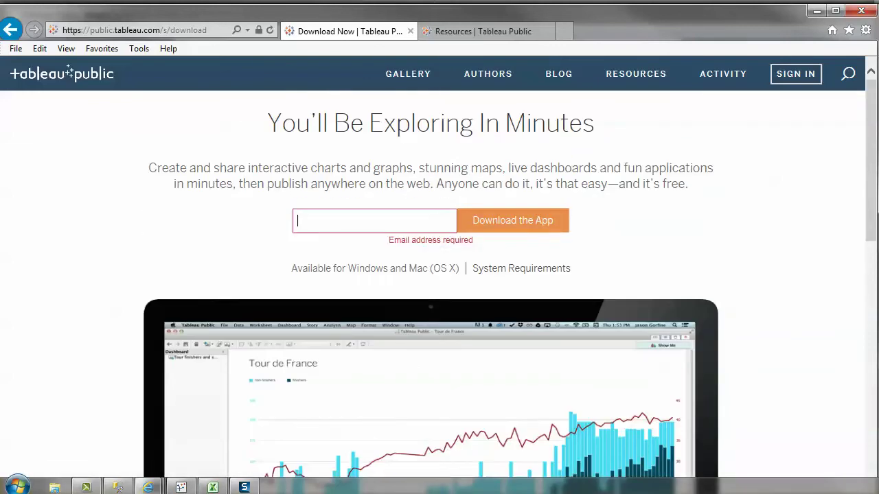
Step: Examine the price, file sharing, saving and data source differences between the Tableau Desktop editions, and request the free Public edition download
{"action": "scroll", "coordinate": [440, 275], "scroll_direction": "down", "scroll_amount": 14}
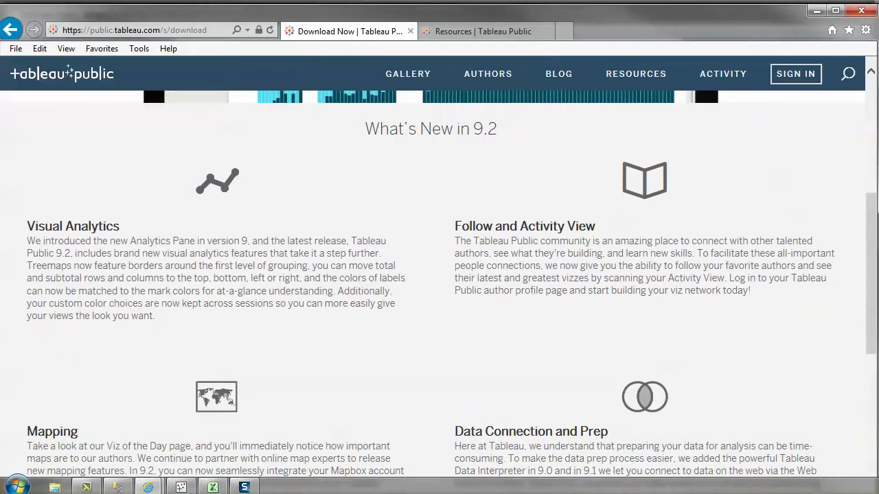
{"action": "scroll", "coordinate": [439, 275], "scroll_direction": "down", "scroll_amount": 15}
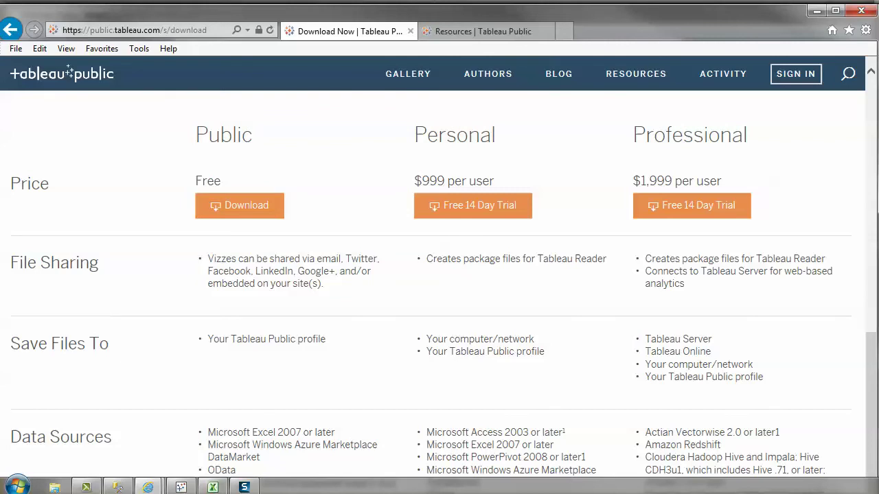
{"action": "scroll", "coordinate": [439, 289], "scroll_direction": "down", "scroll_amount": 10}
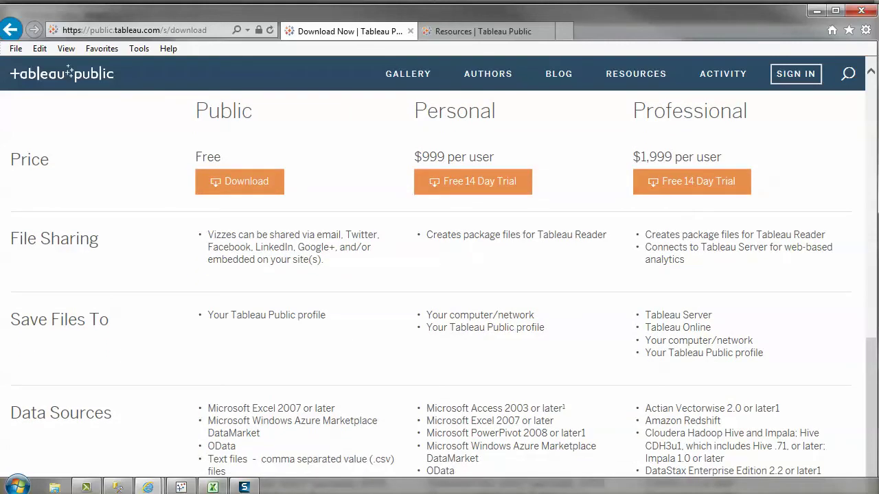
{"action": "scroll", "coordinate": [440, 288], "scroll_direction": "up", "scroll_amount": 3}
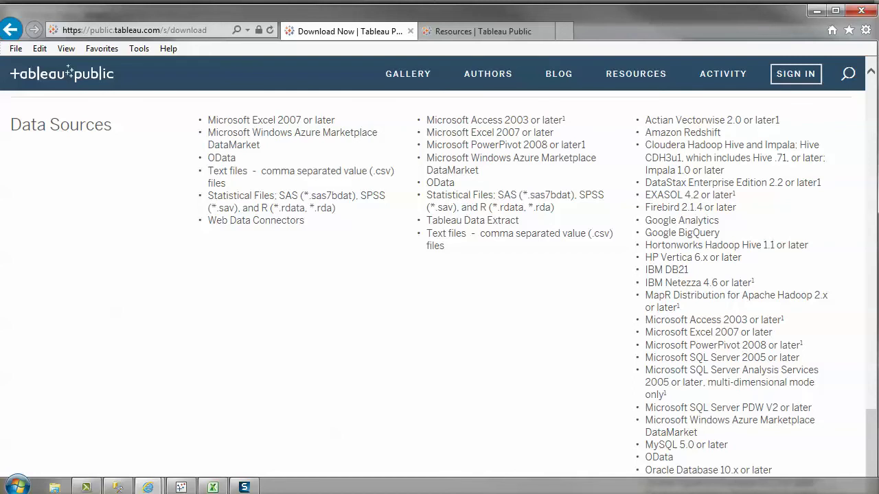
{"action": "scroll", "coordinate": [440, 288], "scroll_direction": "up", "scroll_amount": 8}
{"action": "scroll", "coordinate": [440, 289], "scroll_direction": "down", "scroll_amount": 6}
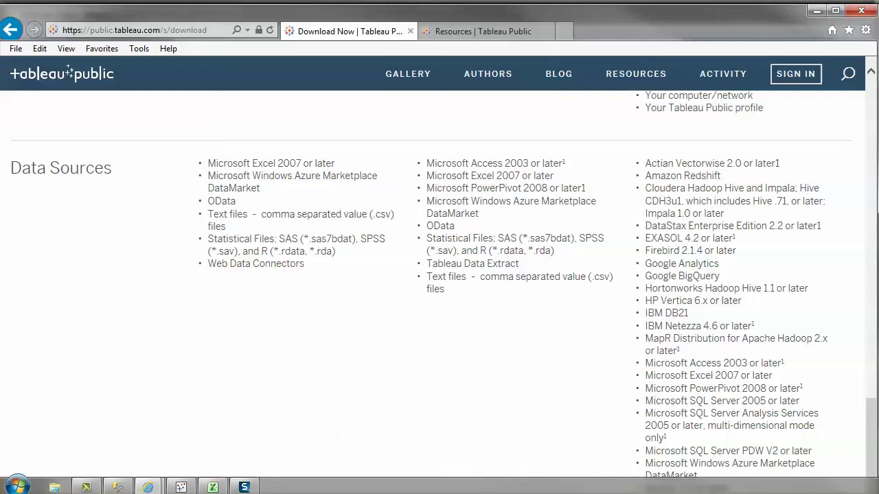
{"action": "scroll", "coordinate": [440, 288], "scroll_direction": "up", "scroll_amount": 10}
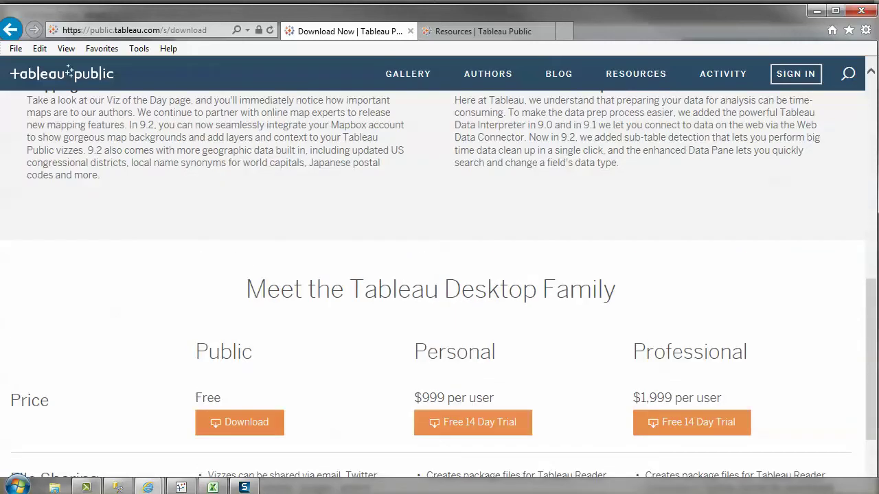
{"action": "left_click", "coordinate": [239, 422]}
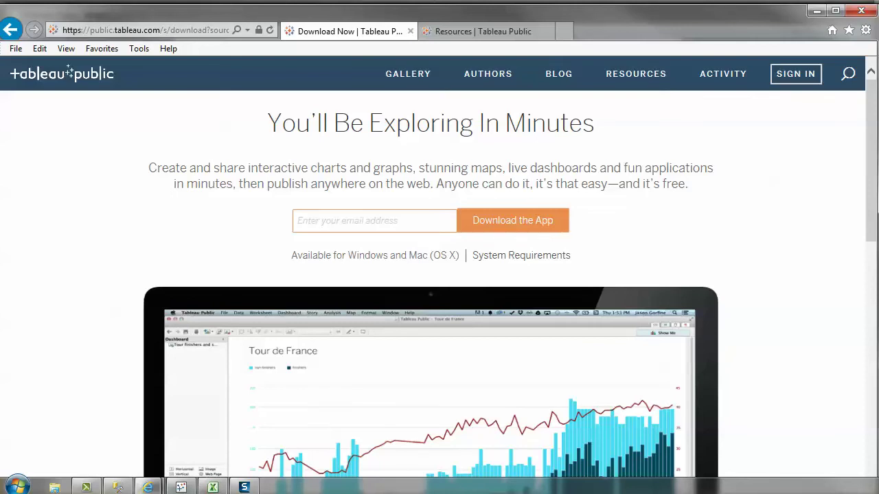
Step: Open the Tableau folder inside _ClassFiles on the C: drive in Windows Explorer and widen the Name column
{"action": "left_click", "coordinate": [54, 487]}
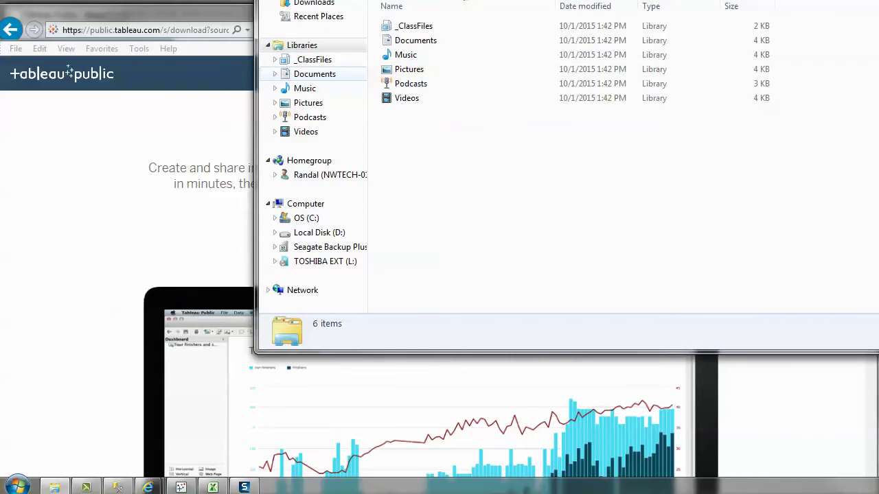
{"action": "left_click", "coordinate": [314, 3]}
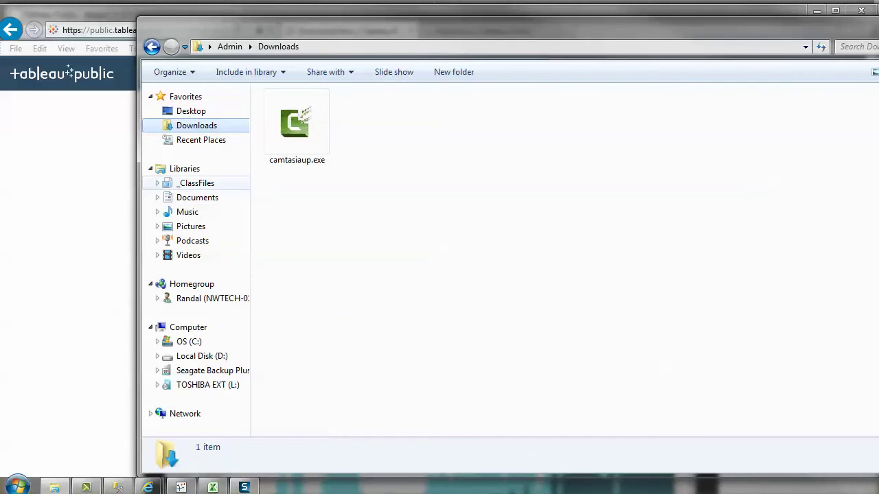
{"action": "left_click", "coordinate": [188, 341]}
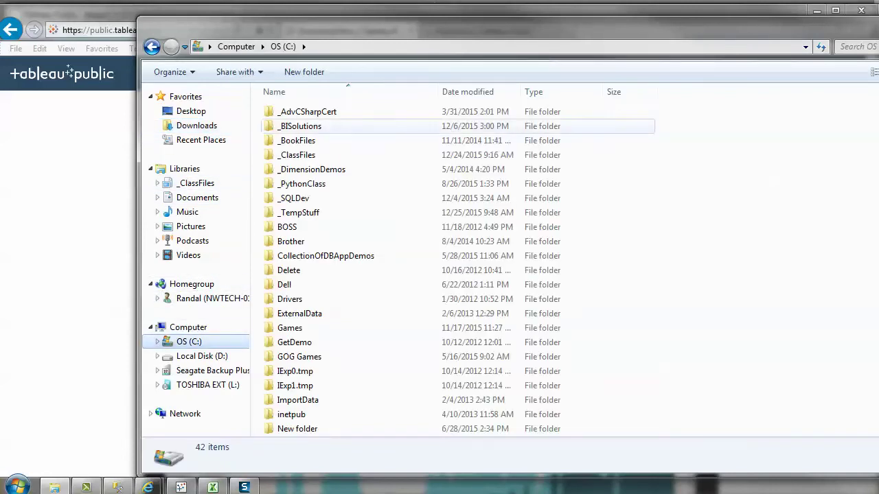
{"action": "double_click", "coordinate": [297, 155]}
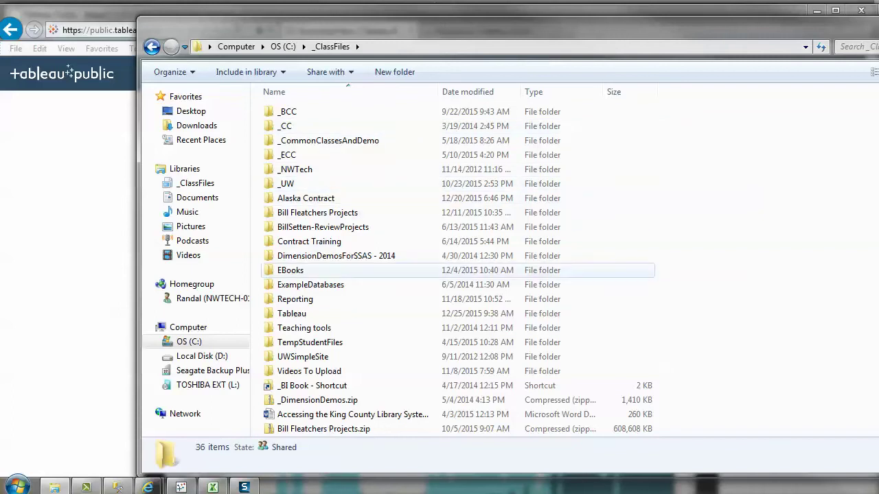
{"action": "double_click", "coordinate": [292, 313]}
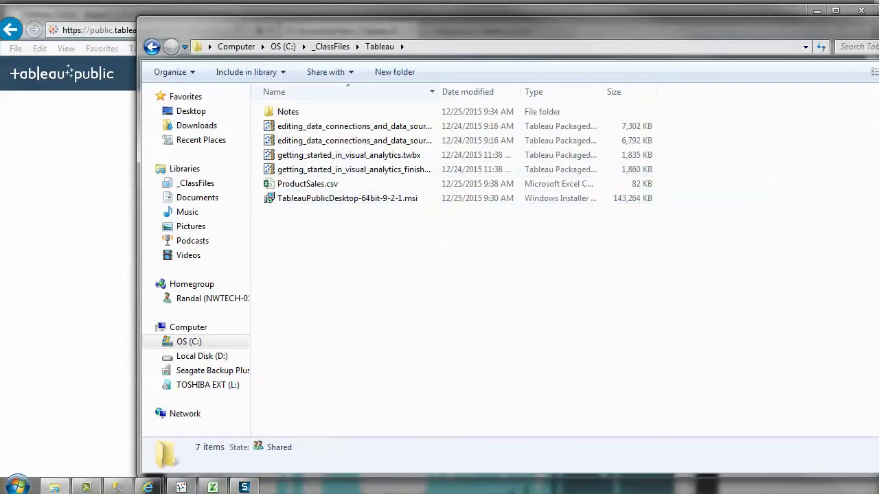
{"action": "left_click_drag", "start_coordinate": [438, 92], "coordinate": [489, 91]}
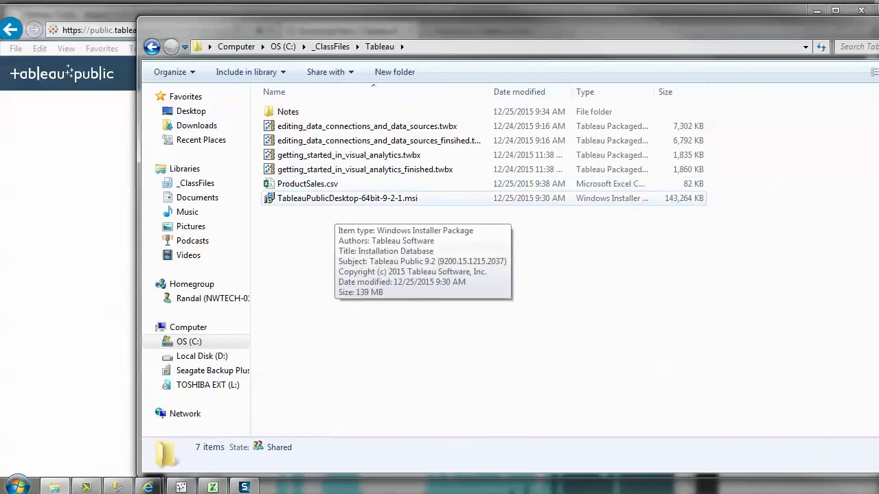
{"action": "left_click", "coordinate": [334, 198]}
{"action": "double_click", "coordinate": [343, 199]}
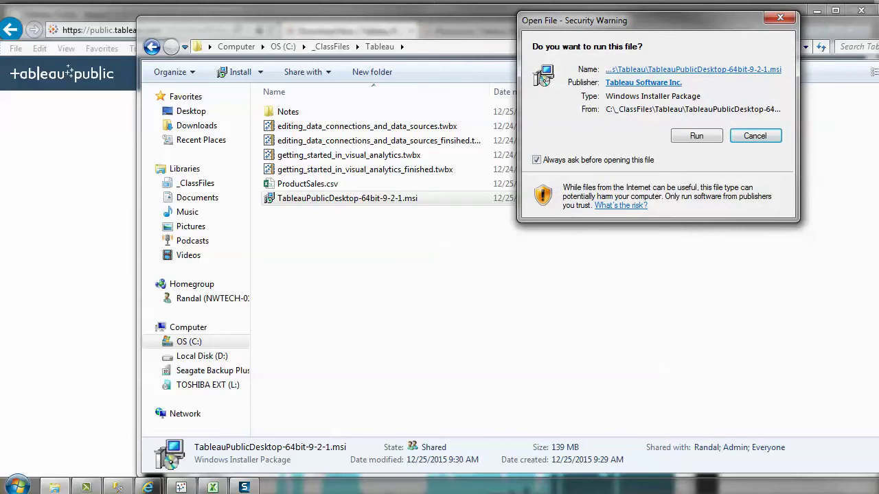
{"action": "left_click", "coordinate": [780, 18]}
{"action": "right_click", "coordinate": [373, 200]}
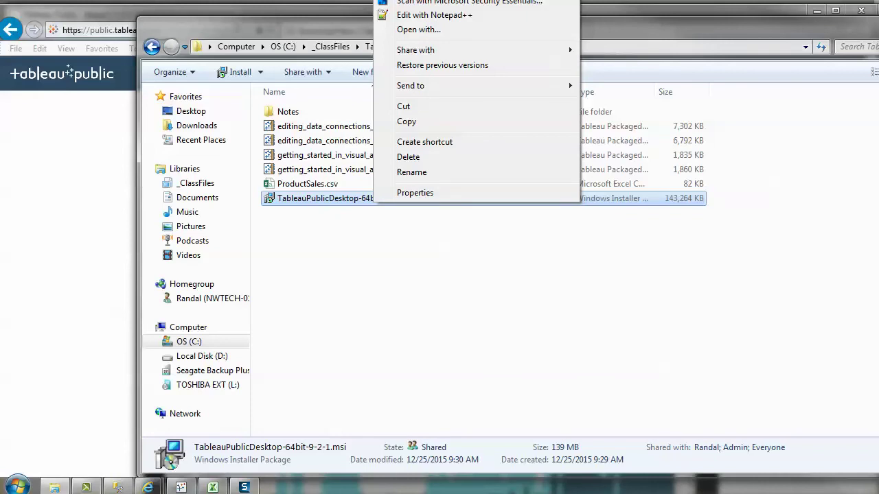
{"action": "left_click", "coordinate": [443, 245]}
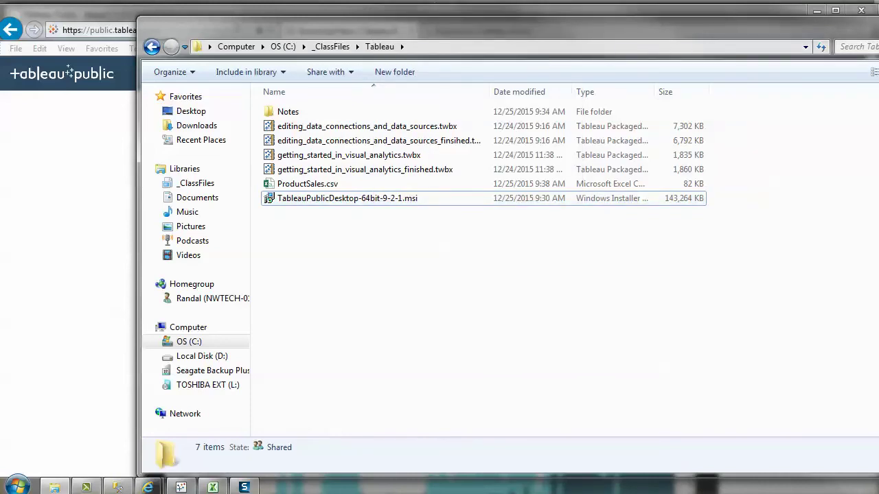
Step: Return to Tableau Public, dismiss the About window and look at the additional server connectors and the Access connection options
{"action": "left_click", "coordinate": [878, 23]}
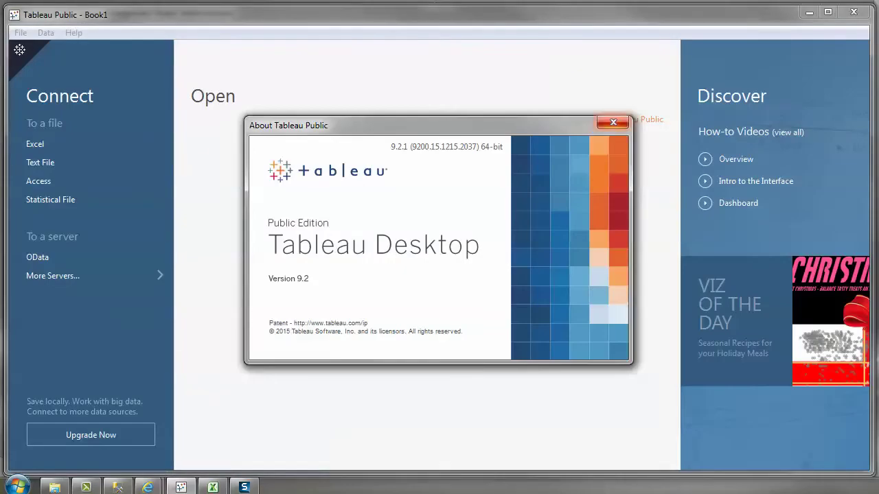
{"action": "left_click", "coordinate": [613, 122]}
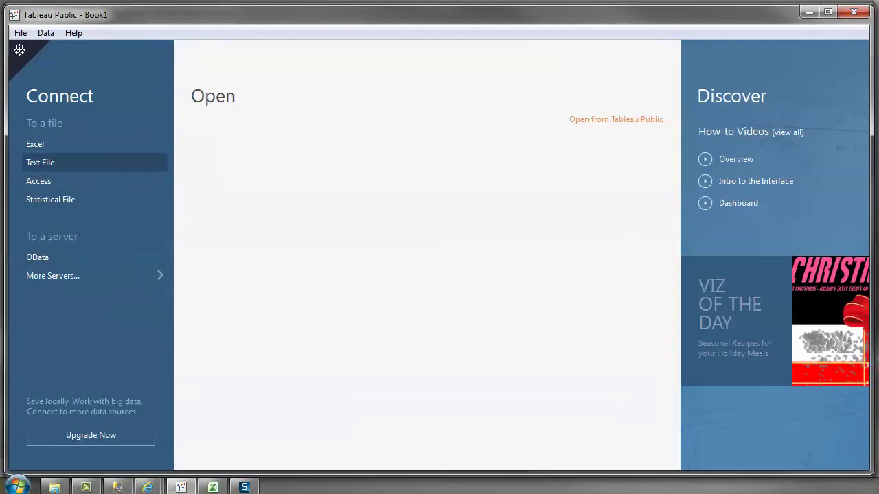
{"action": "left_click", "coordinate": [94, 275]}
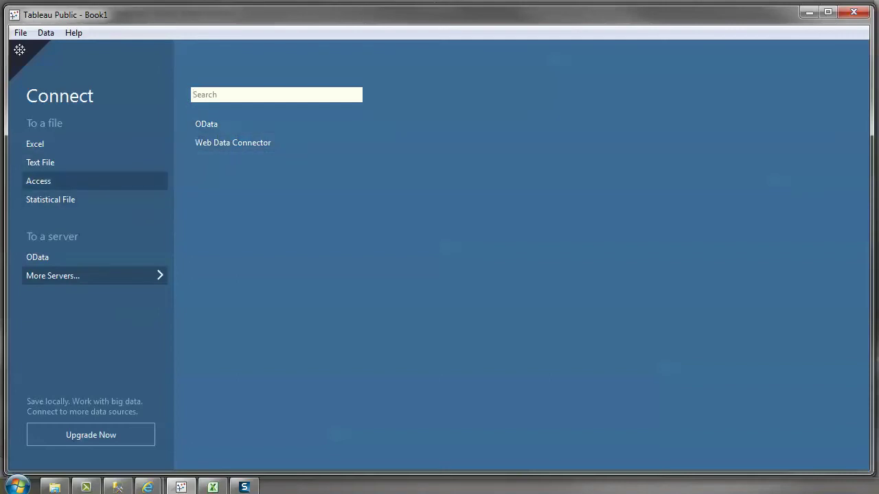
{"action": "left_click", "coordinate": [39, 180]}
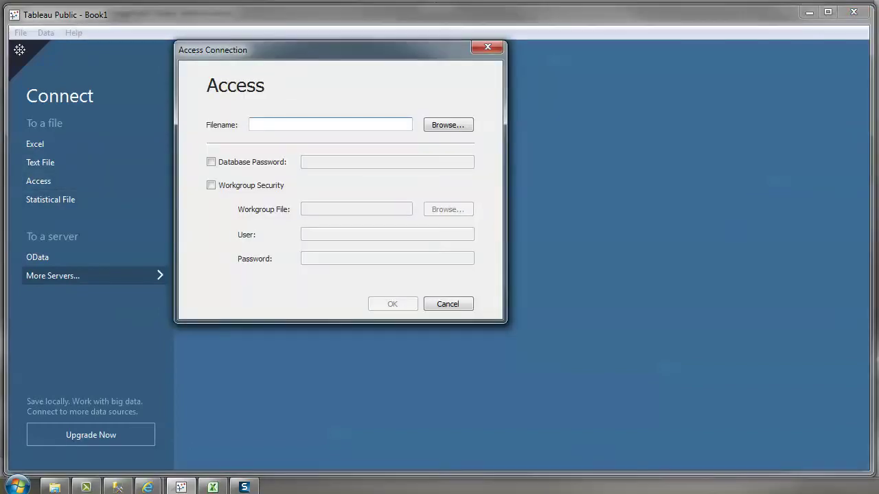
{"action": "left_click", "coordinate": [447, 303]}
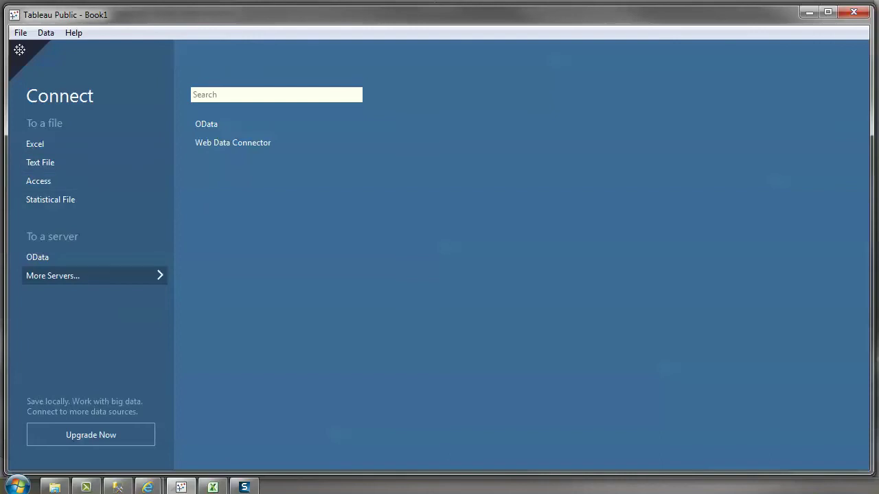
Step: Switch to SQL Server Management Studio and set the query's database to Northwind
{"action": "left_click", "coordinate": [117, 486]}
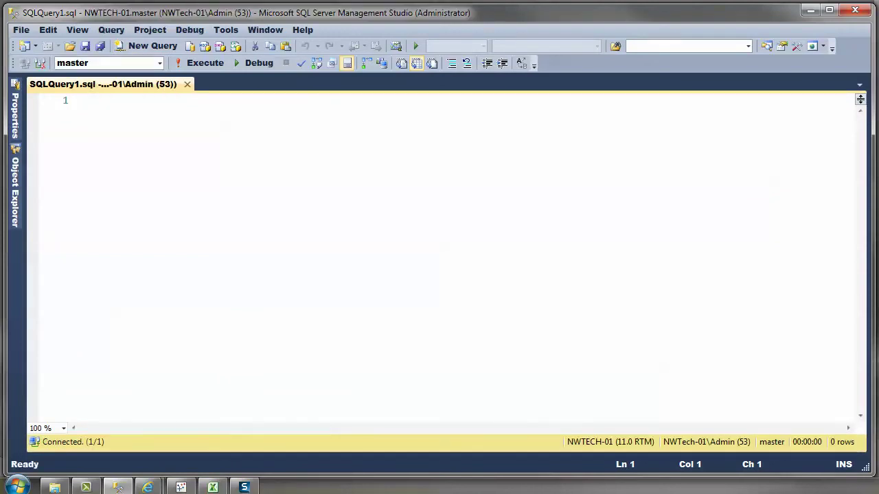
{"action": "left_click", "coordinate": [159, 63]}
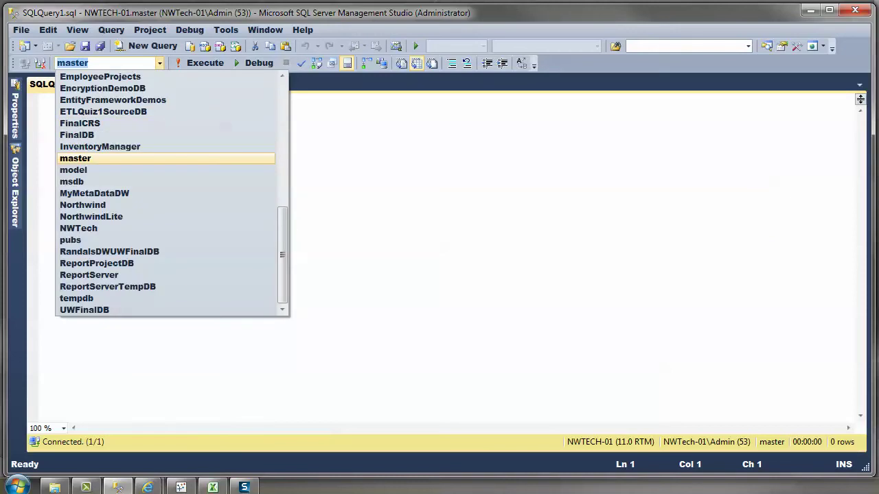
{"action": "key", "text": "Down"}
{"action": "key", "text": "Down"}
{"action": "key", "text": "Return"}
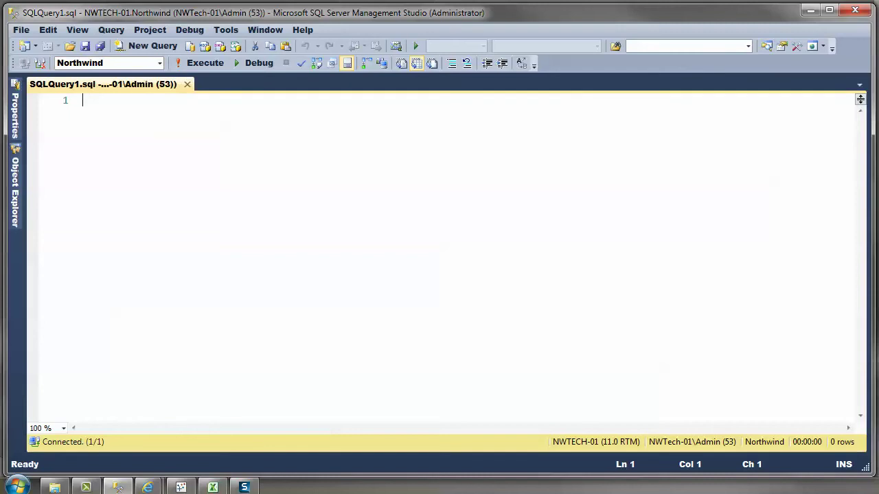
Step: Open the Query Designer from the enlarged query editor and add the Categories, Order Details and Products tables
{"action": "scroll", "coordinate": [440, 257], "scroll_direction": "up", "scroll_amount": 5}
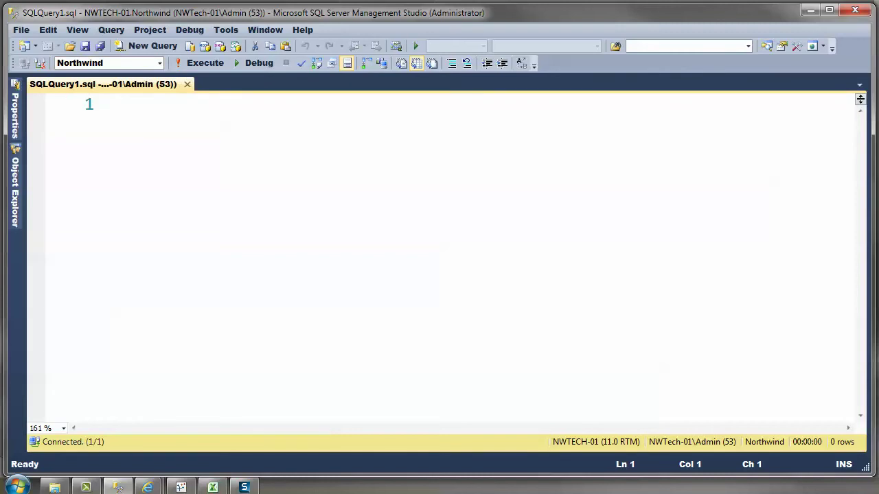
{"action": "right_click", "coordinate": [156, 126]}
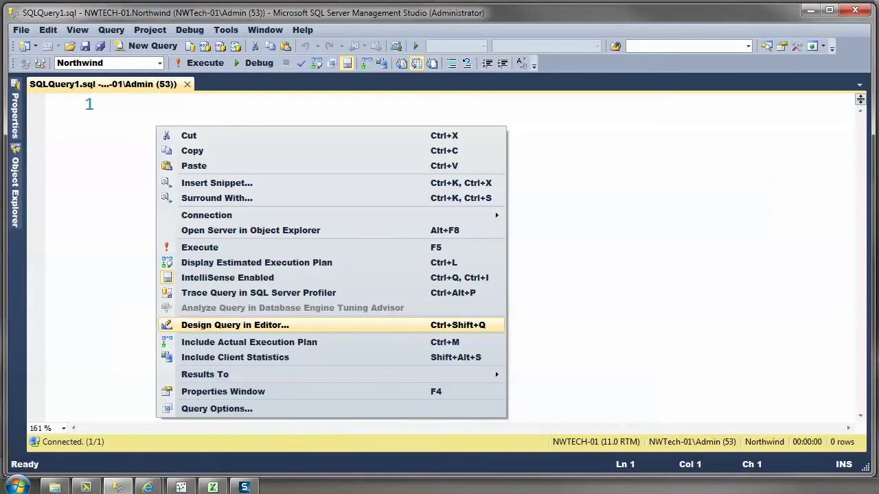
{"action": "left_click", "coordinate": [235, 325]}
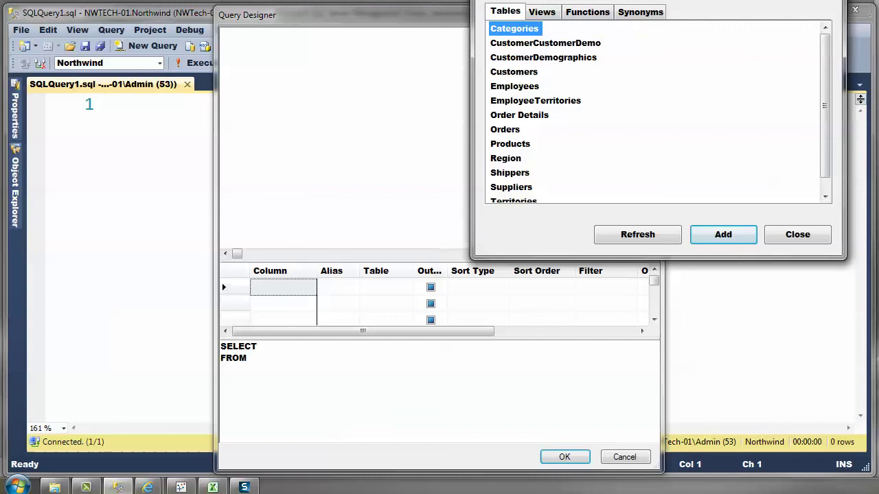
{"action": "left_click", "coordinate": [509, 143], "text": "ctrl"}
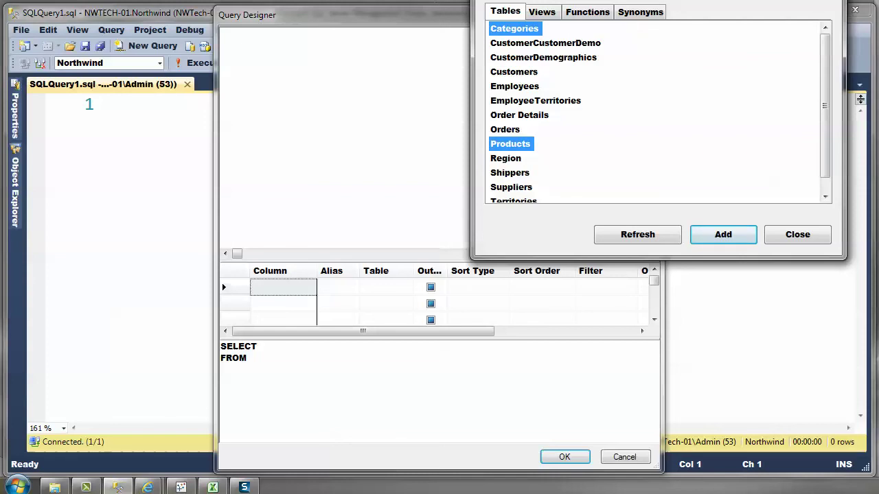
{"action": "left_click", "coordinate": [519, 115]}
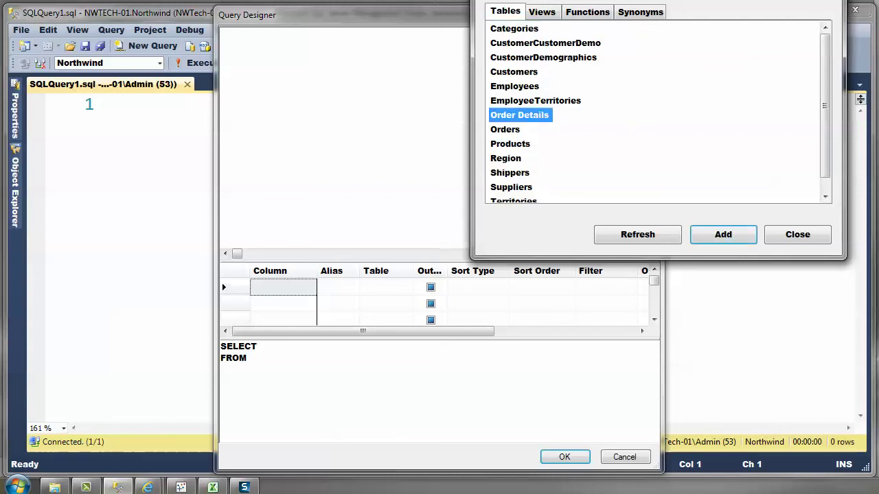
{"action": "left_click", "coordinate": [515, 28]}
{"action": "left_click", "coordinate": [519, 115], "text": "ctrl"}
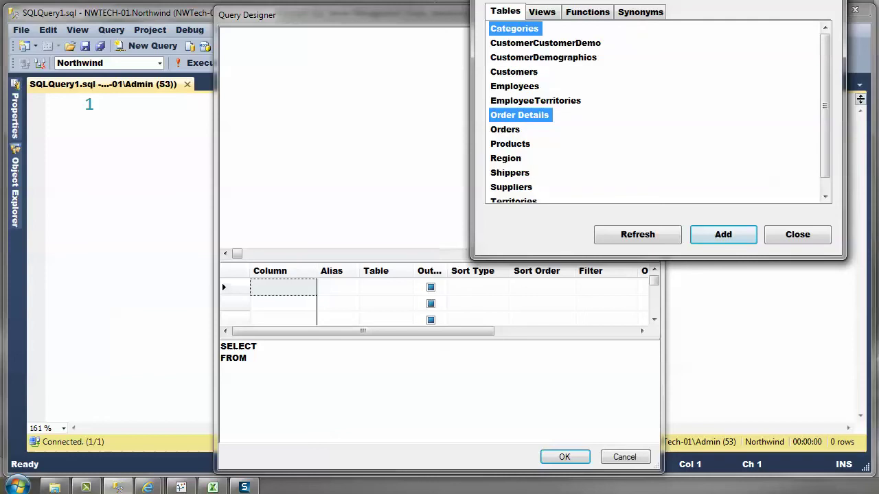
{"action": "left_click", "coordinate": [510, 144], "text": "ctrl"}
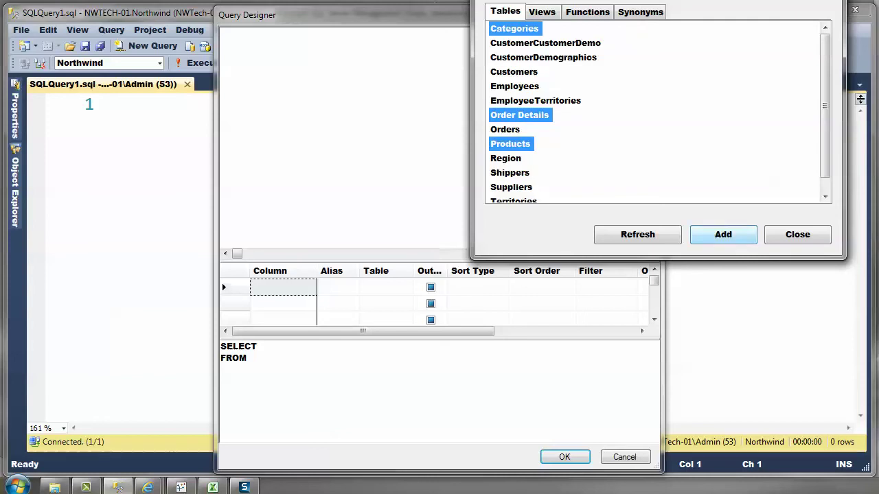
{"action": "key", "text": "Return"}
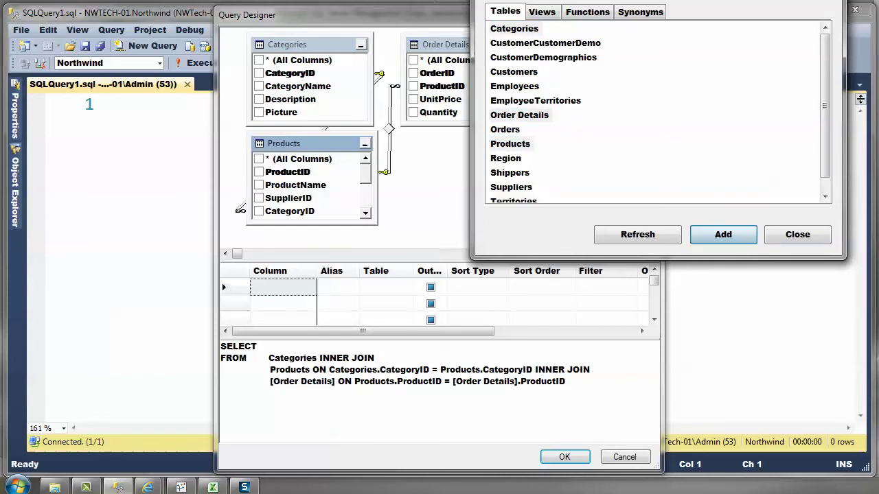
{"action": "left_click", "coordinate": [798, 234]}
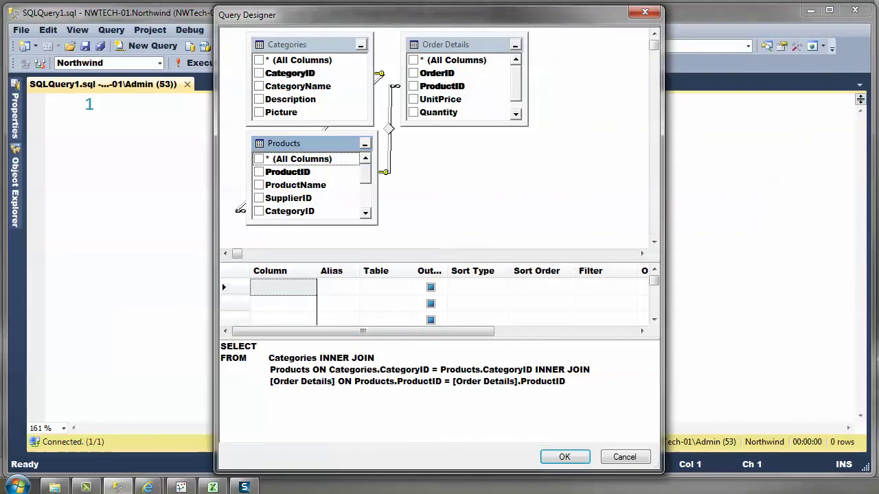
Step: Output CategoryName, ProductName and the order details' UnitPrice and Quantity, accept the designed query and execute it
{"action": "left_click", "coordinate": [259, 86]}
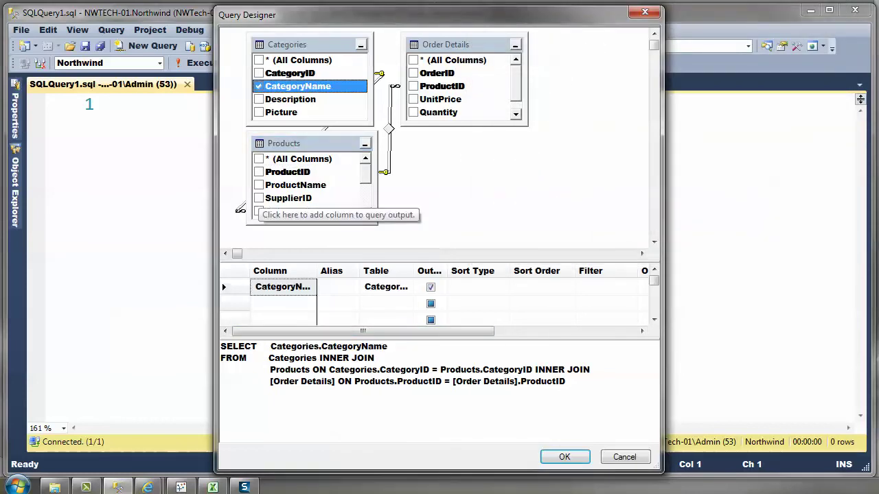
{"action": "left_click", "coordinate": [258, 185]}
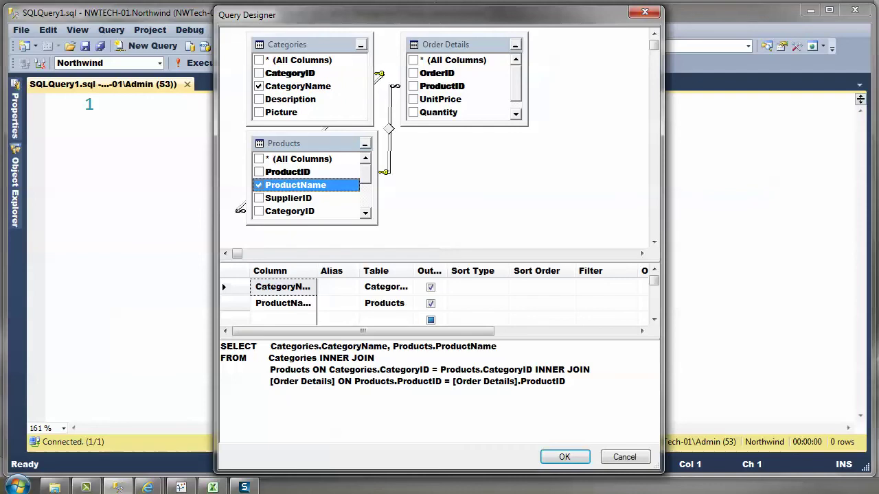
{"action": "left_click", "coordinate": [413, 99]}
{"action": "left_click", "coordinate": [413, 112]}
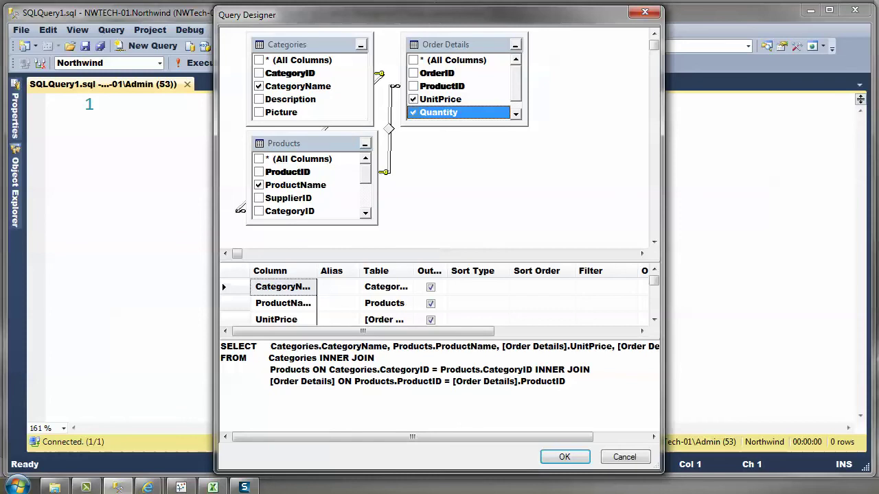
{"action": "left_click", "coordinate": [565, 456]}
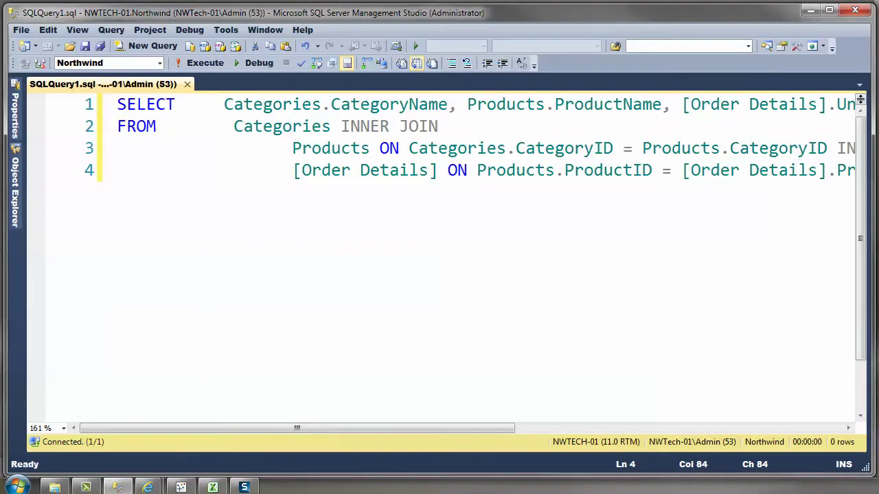
{"action": "left_click", "coordinate": [206, 62]}
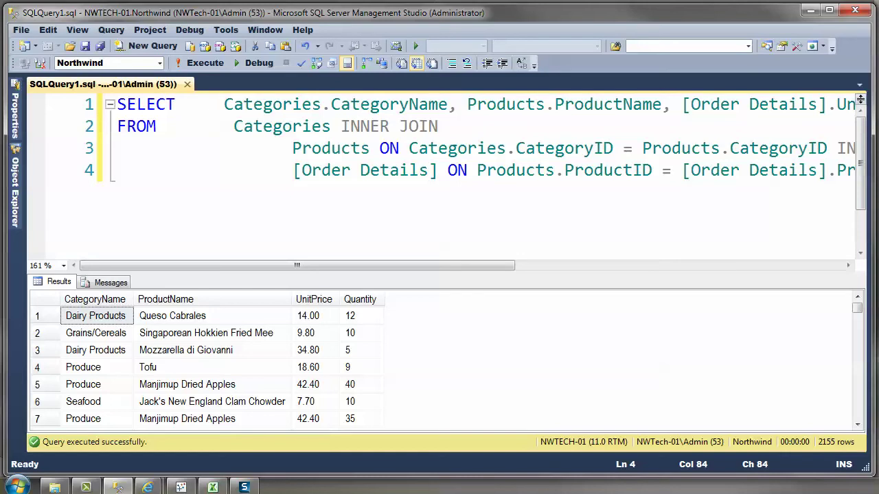
Step: Select all cells of the query results and start saving them to a file
{"action": "left_click", "coordinate": [45, 299]}
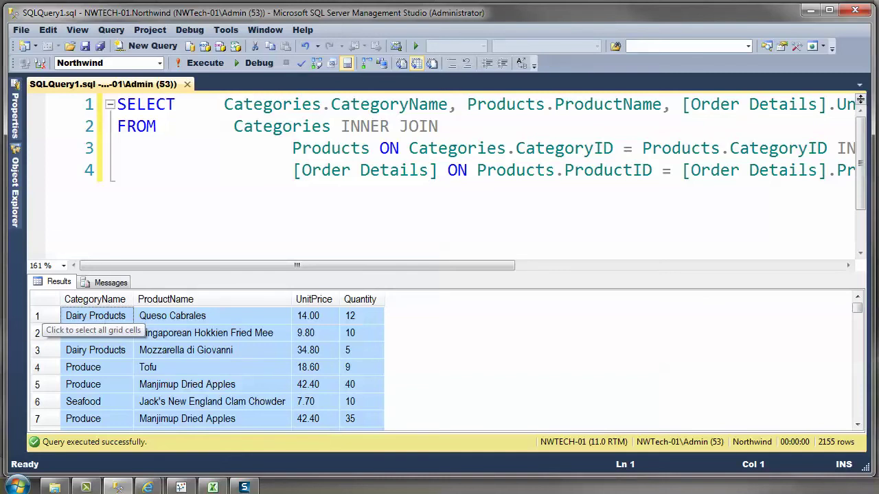
{"action": "right_click", "coordinate": [46, 299]}
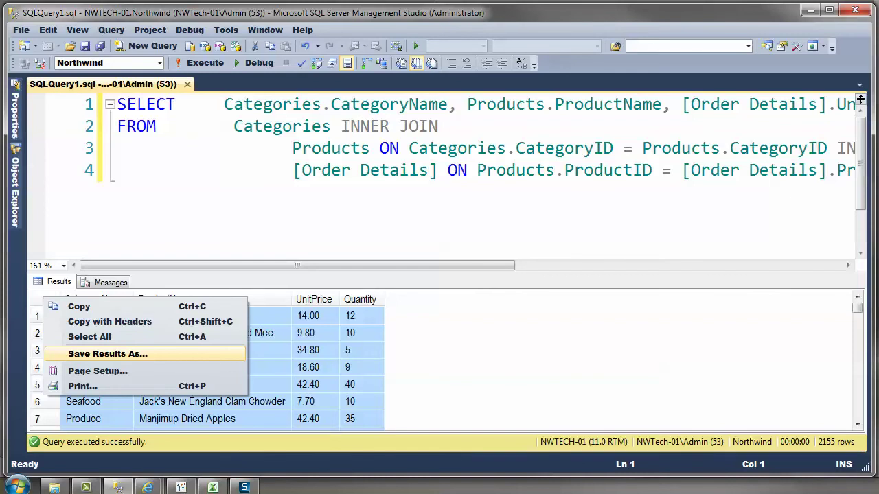
{"action": "left_click", "coordinate": [107, 353]}
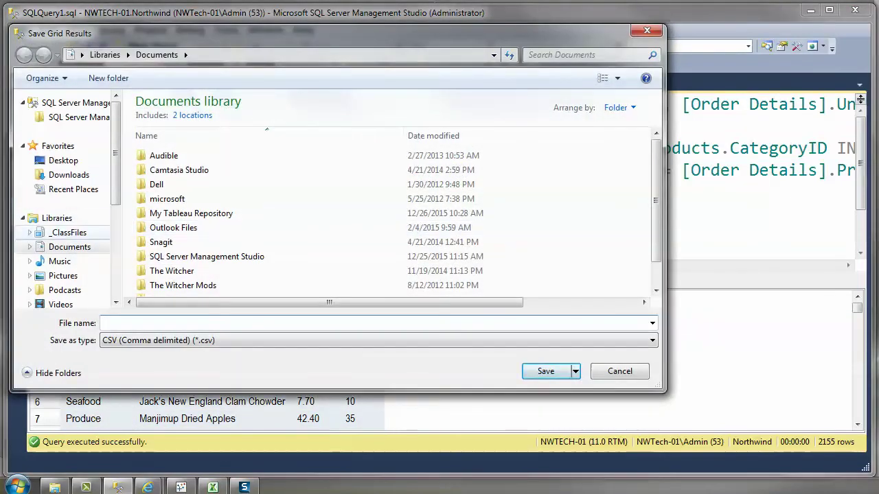
Step: Look at the _ClassFiles library and the subfolders of My Tableau Repository in the Documents library
{"action": "left_click", "coordinate": [68, 233]}
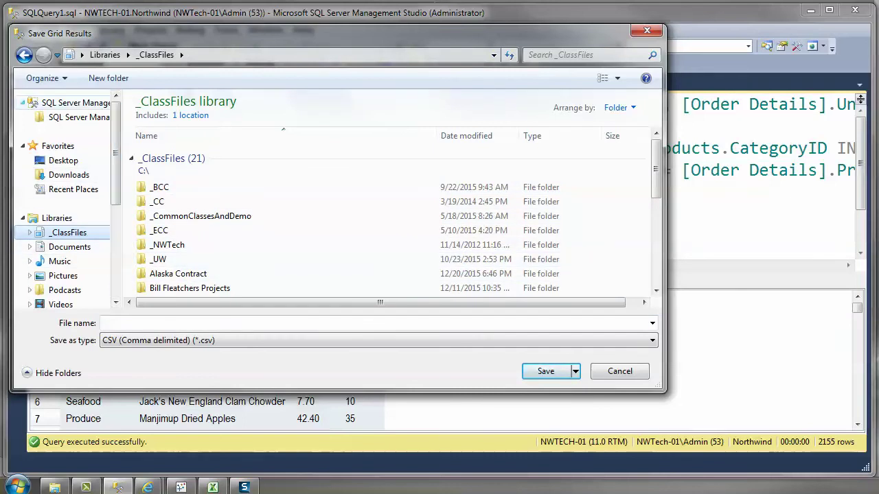
{"action": "left_click", "coordinate": [24, 55]}
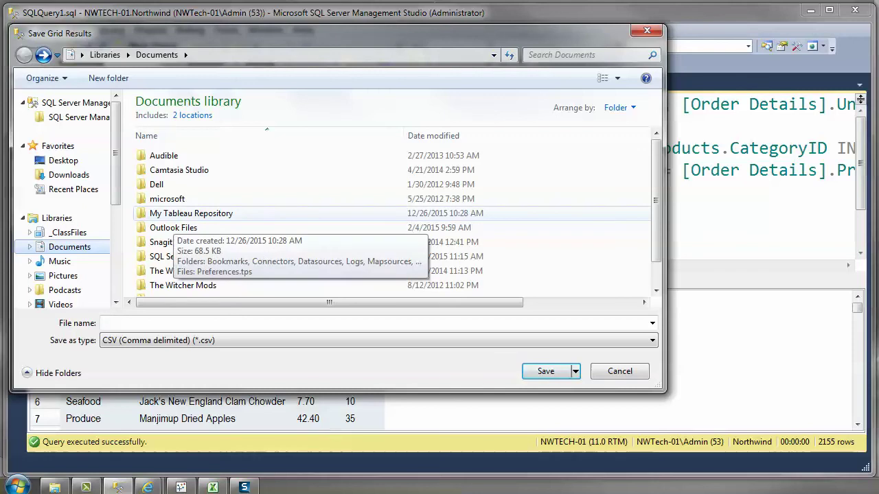
{"action": "left_click", "coordinate": [173, 214]}
{"action": "left_click", "coordinate": [173, 214]}
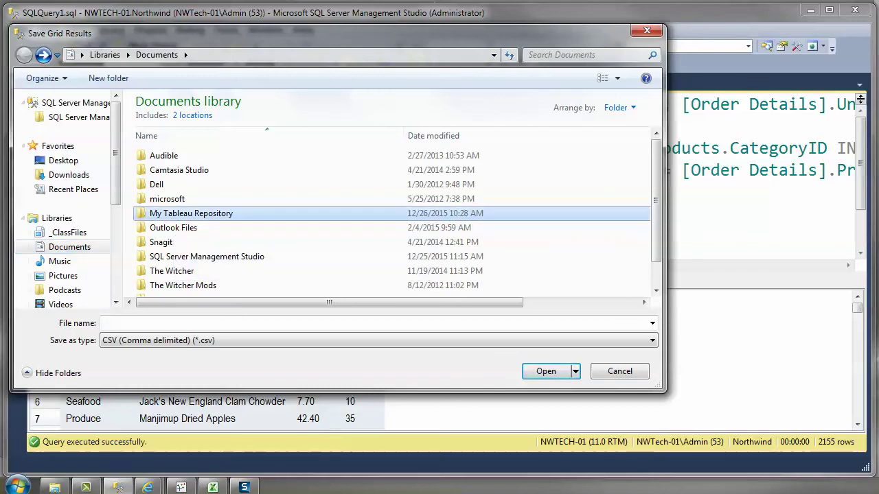
{"action": "key", "text": "Return"}
{"action": "key", "text": "Return"}
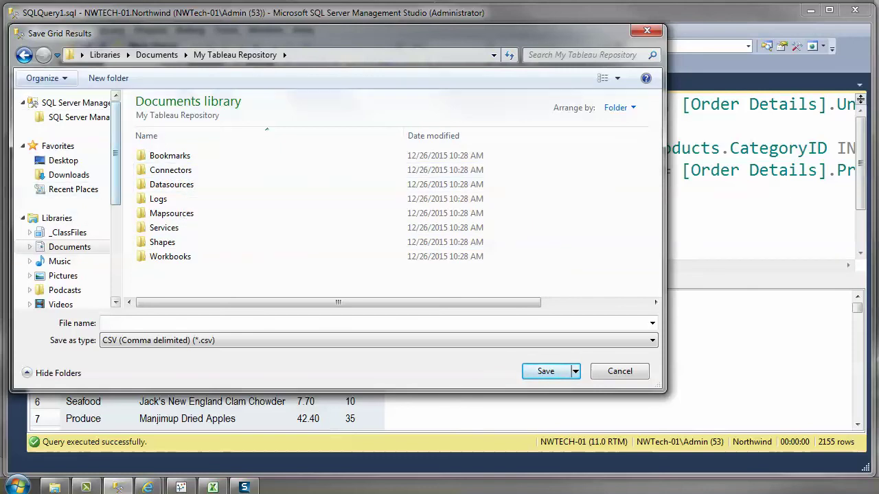
Step: Set the save location to the Tableau folder in the _ClassFiles library
{"action": "left_click", "coordinate": [67, 232]}
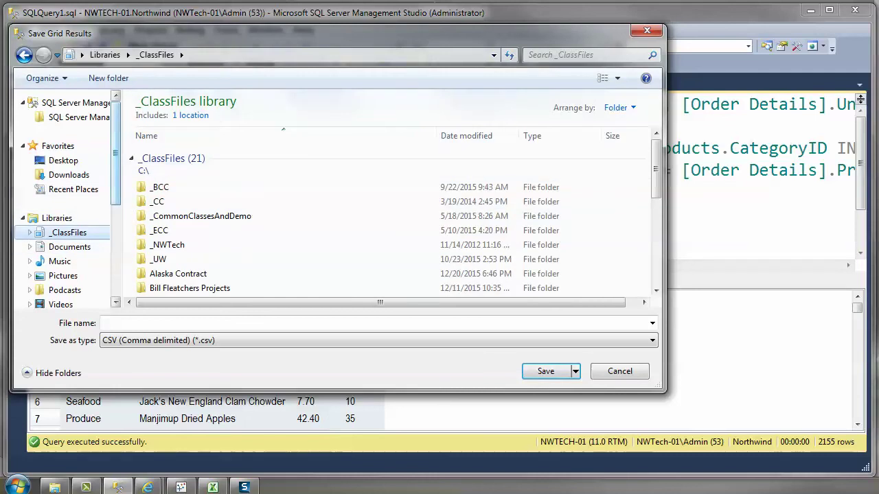
{"action": "left_click", "coordinate": [158, 259]}
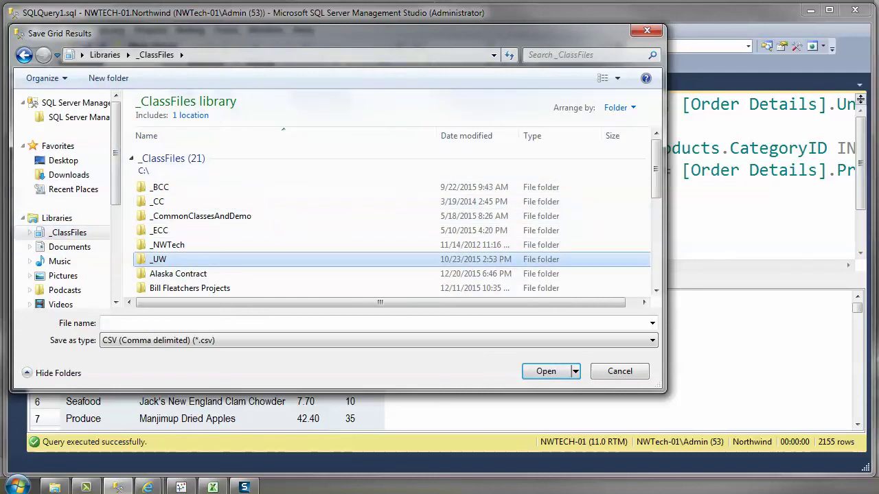
{"action": "scroll", "coordinate": [275, 259], "scroll_direction": "down", "scroll_amount": 2}
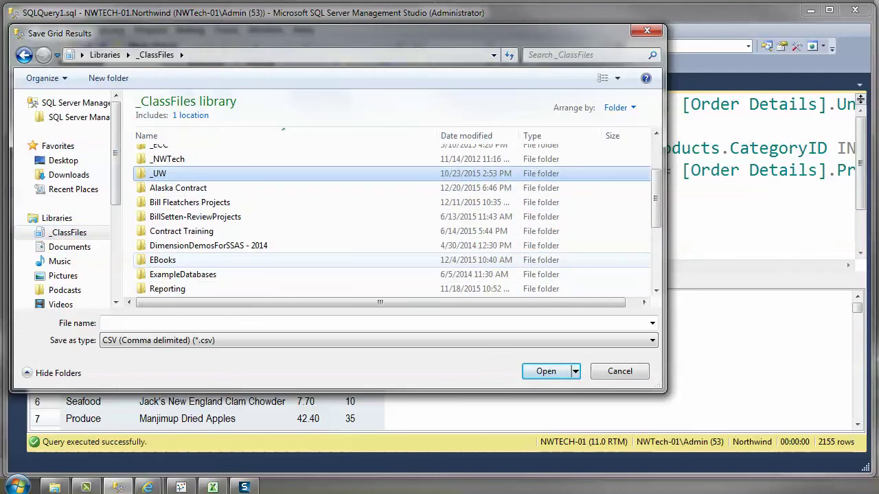
{"action": "scroll", "coordinate": [165, 259], "scroll_direction": "down", "scroll_amount": 2}
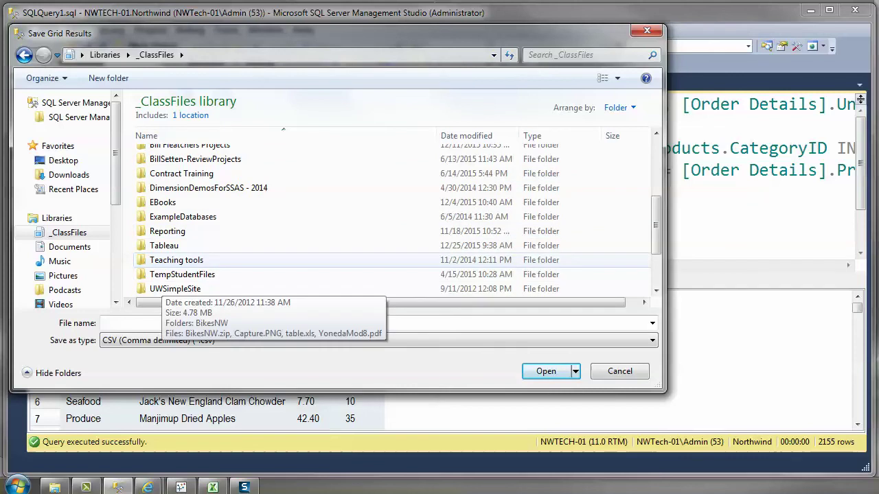
{"action": "double_click", "coordinate": [163, 245]}
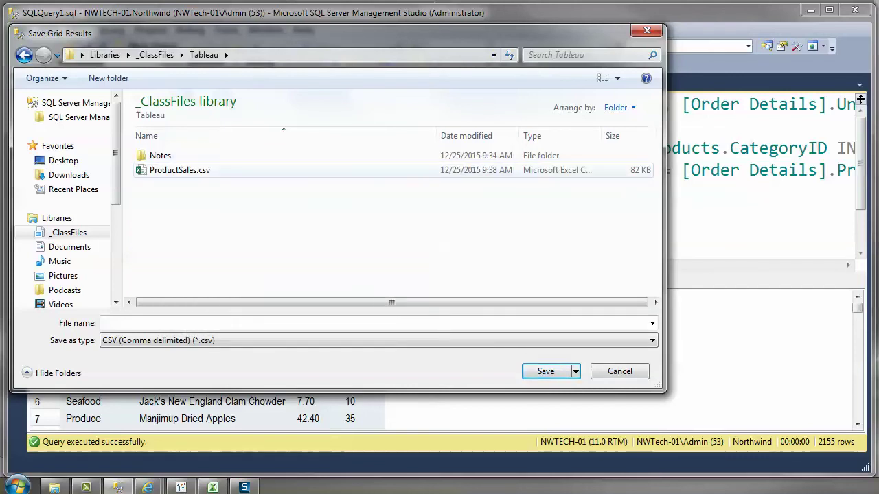
Step: Delete the existing ProductSales.csv file and save the query results as ProductSales.csv in comma-delimited format
{"action": "left_click", "coordinate": [179, 170]}
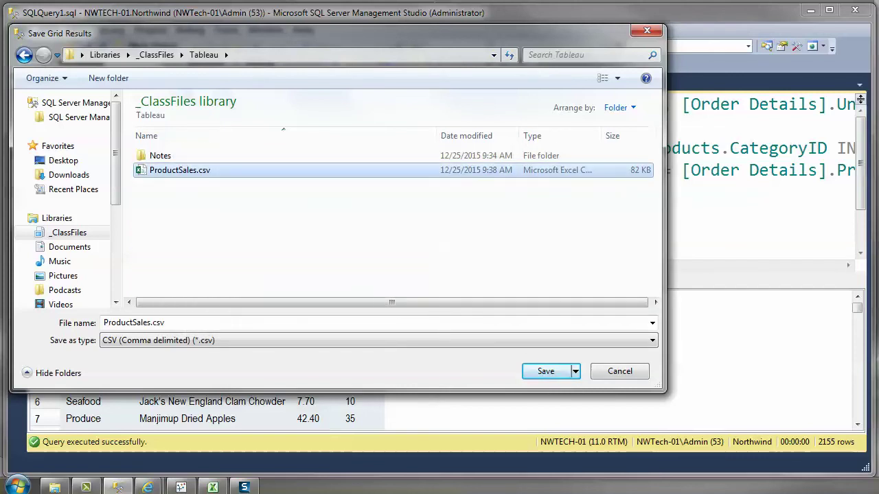
{"action": "right_click", "coordinate": [161, 170]}
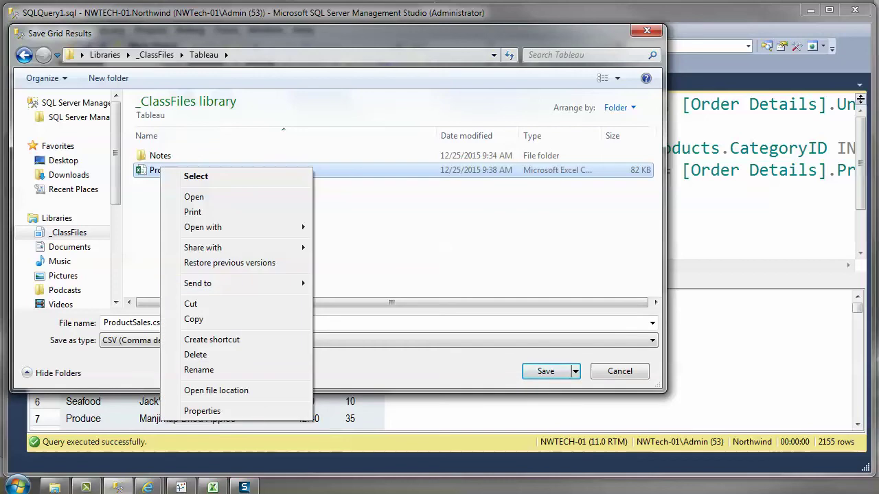
{"action": "left_click", "coordinate": [195, 354]}
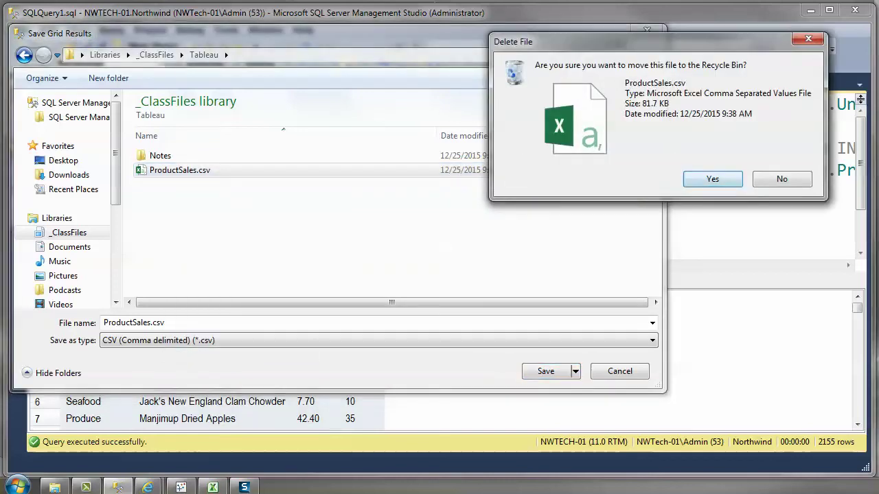
{"action": "left_click", "coordinate": [710, 178]}
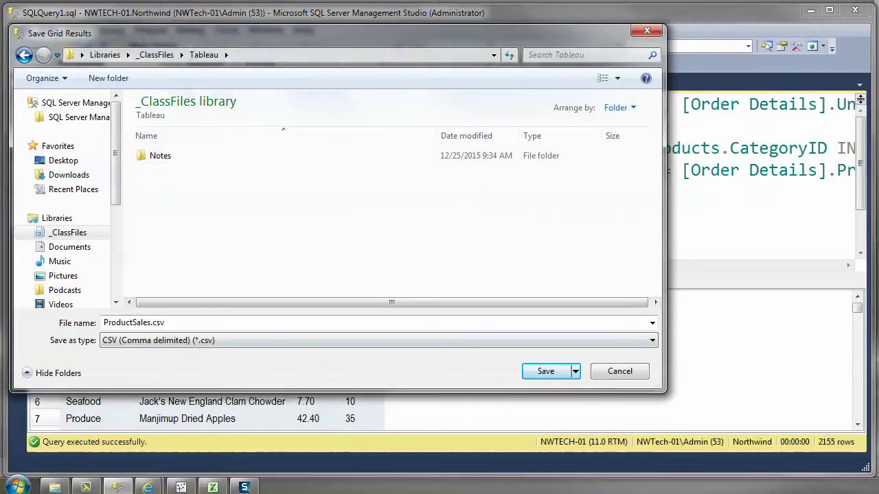
{"action": "key", "text": "Return"}
{"action": "key", "text": "y"}
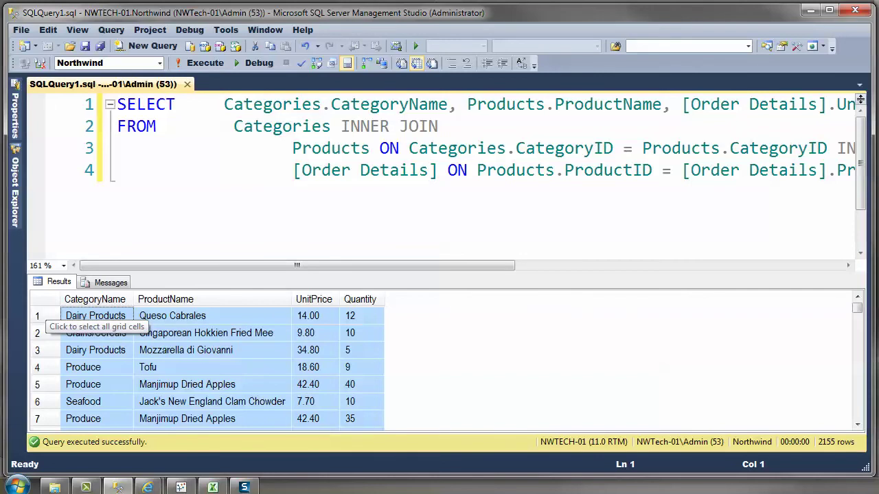
Step: Select the entire results grid and copy it with its column headers
{"action": "right_click", "coordinate": [39, 299]}
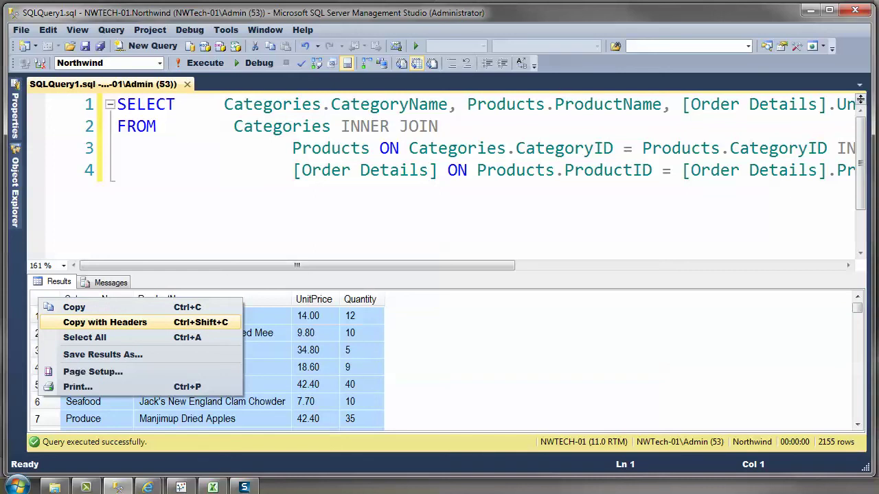
{"action": "left_click", "coordinate": [118, 170]}
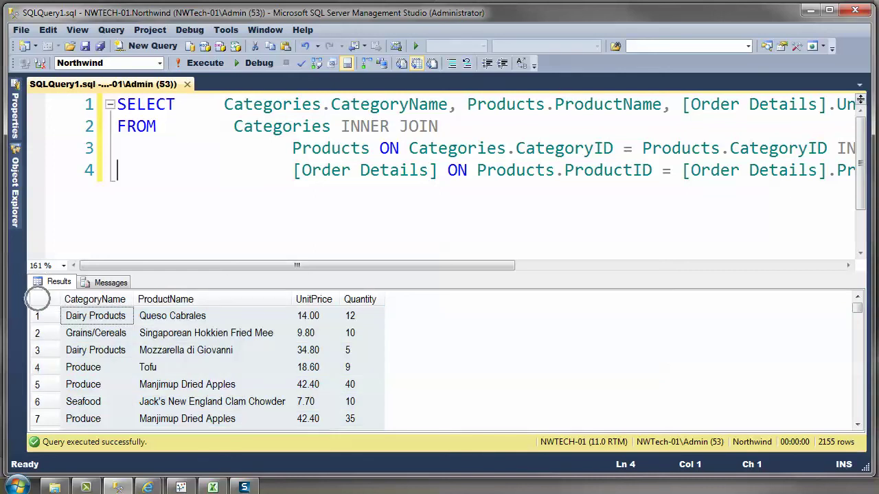
{"action": "left_click", "coordinate": [39, 300]}
{"action": "right_click", "coordinate": [39, 300]}
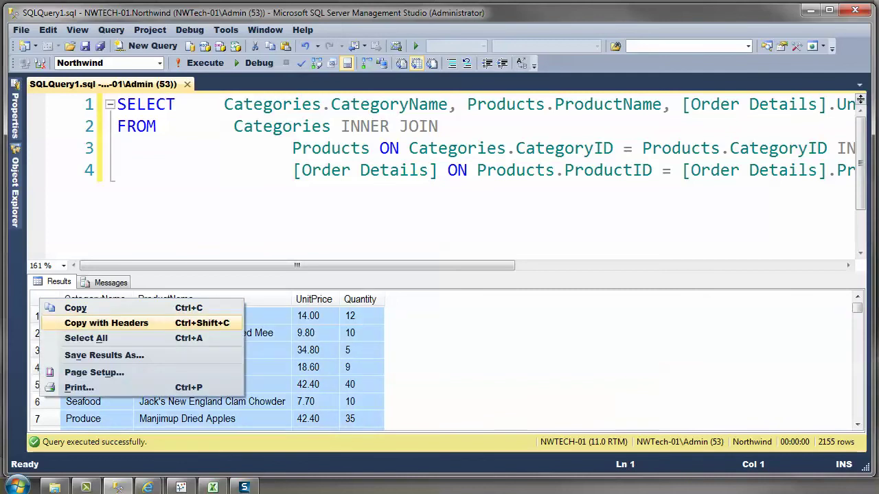
{"action": "key", "text": "Return"}
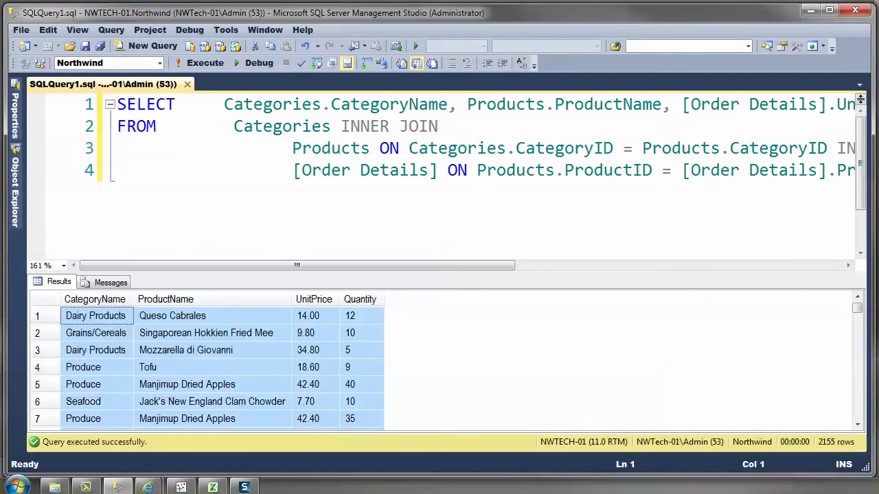
Step: Switch to the blank Excel workbook and paste the copied query results at cell A1 of Sheet1
{"action": "key", "text": "alt+Tab"}
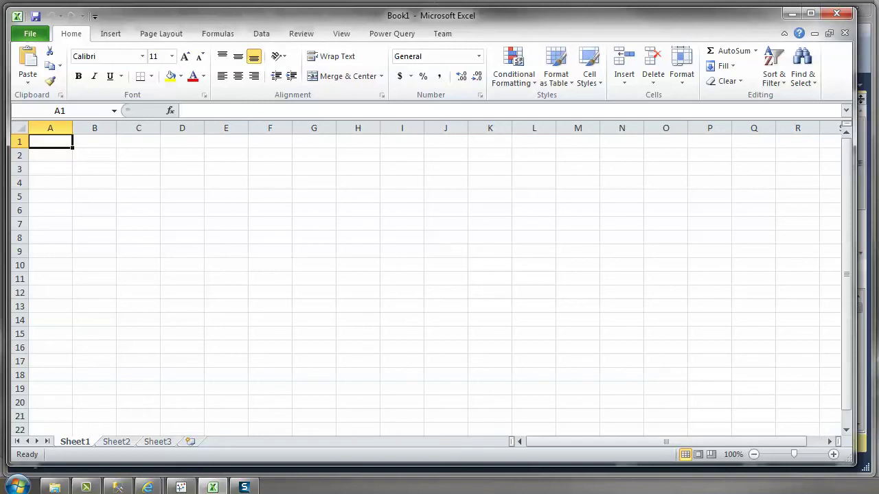
{"action": "left_click", "coordinate": [47, 140]}
{"action": "right_click", "coordinate": [49, 142]}
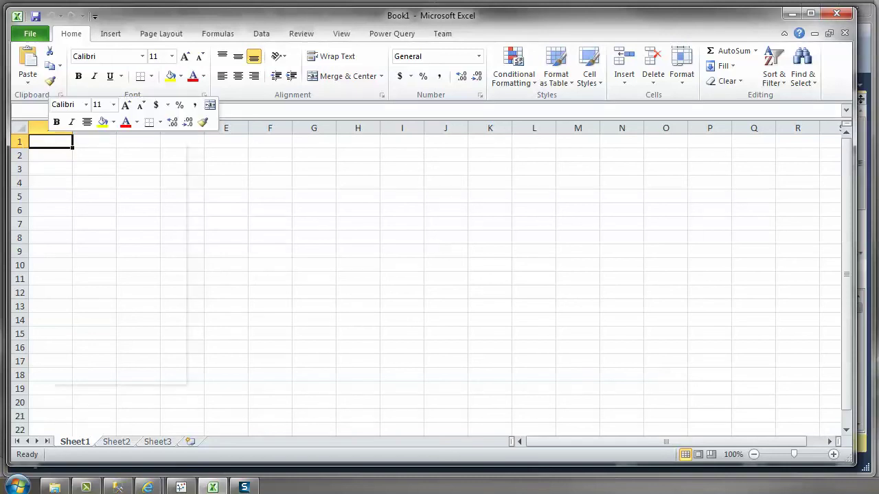
{"action": "left_click", "coordinate": [77, 197]}
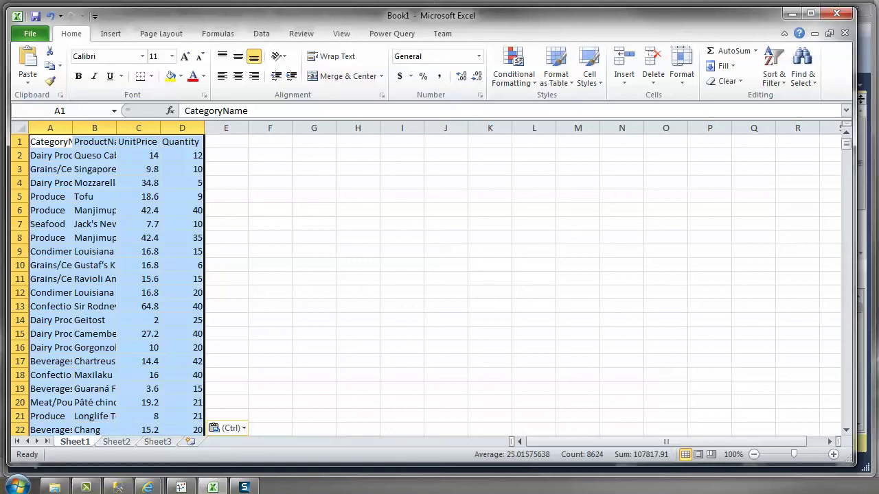
Step: Auto-fit the widths of the CategoryName, ProductName and UnitPrice columns to their contents
{"action": "double_click", "coordinate": [72, 128]}
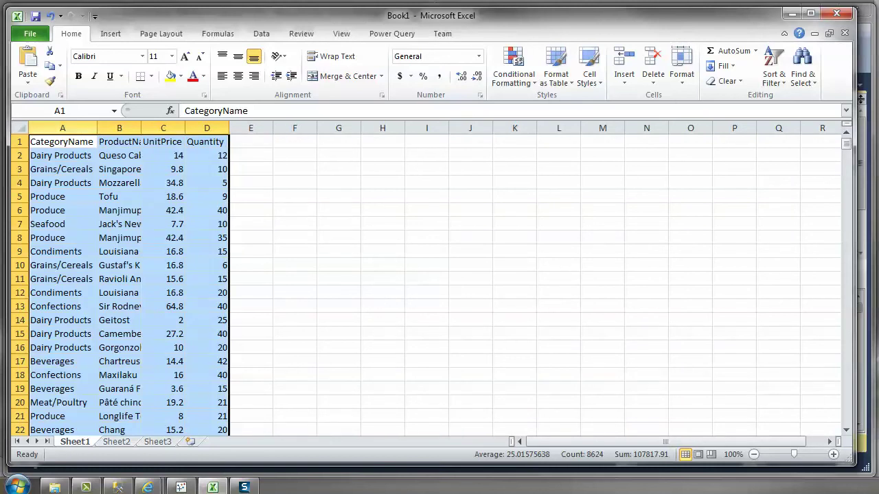
{"action": "double_click", "coordinate": [141, 128]}
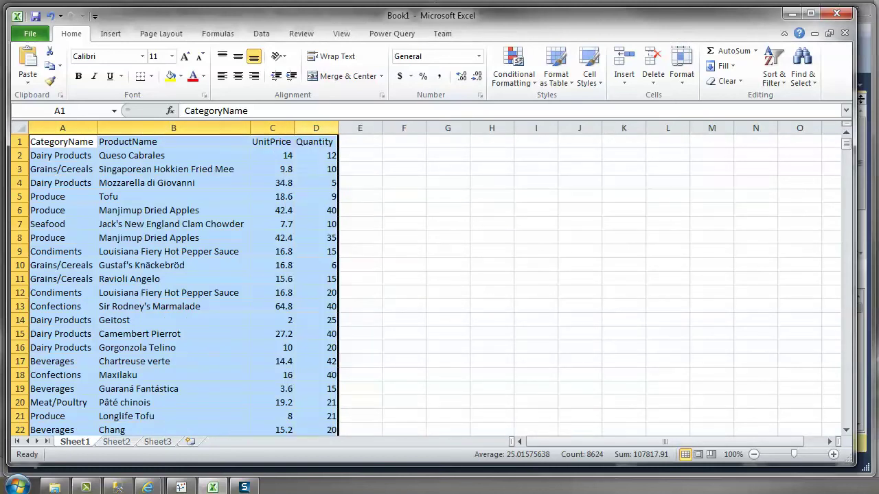
{"action": "double_click", "coordinate": [294, 127]}
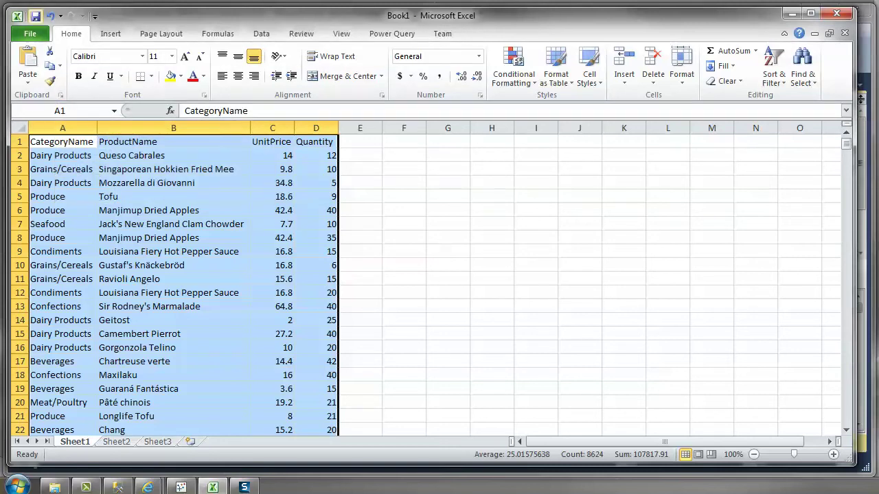
Step: Save the workbook as ProductSales.xlsx in the Tableau folder of the _ClassFiles library and close Excel
{"action": "left_click", "coordinate": [35, 16]}
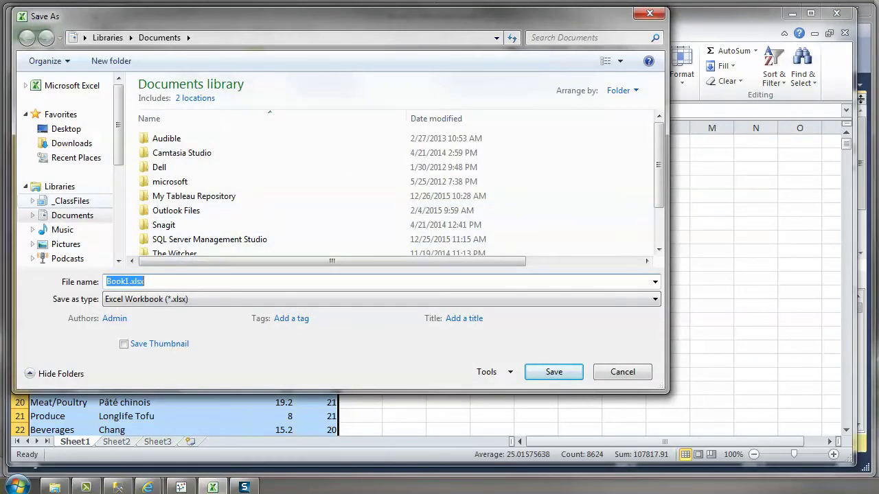
{"action": "left_click", "coordinate": [71, 200]}
{"action": "scroll", "coordinate": [65, 170], "scroll_direction": "down", "scroll_amount": 5}
{"action": "scroll", "coordinate": [65, 169], "scroll_direction": "up", "scroll_amount": 3}
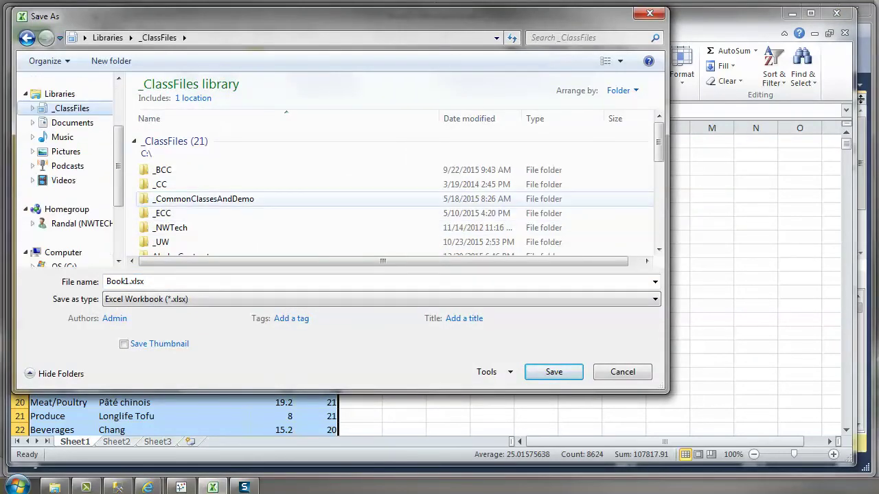
{"action": "scroll", "coordinate": [401, 191], "scroll_direction": "down", "scroll_amount": 4}
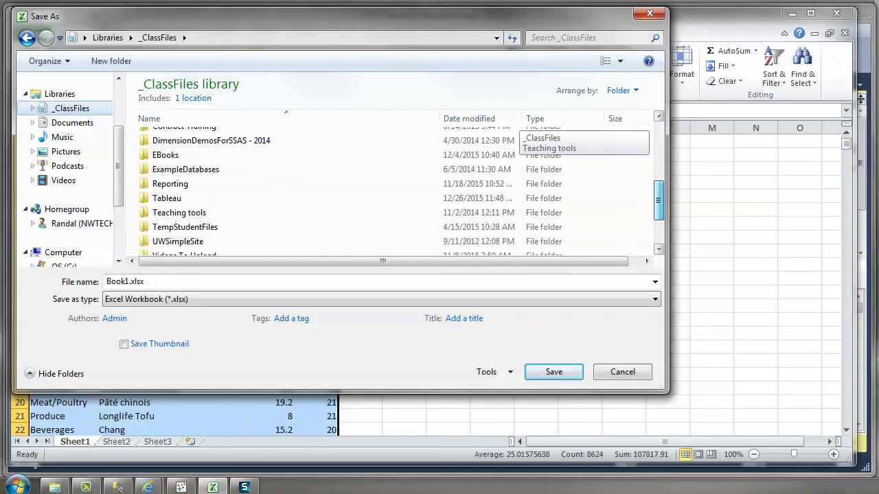
{"action": "double_click", "coordinate": [167, 198]}
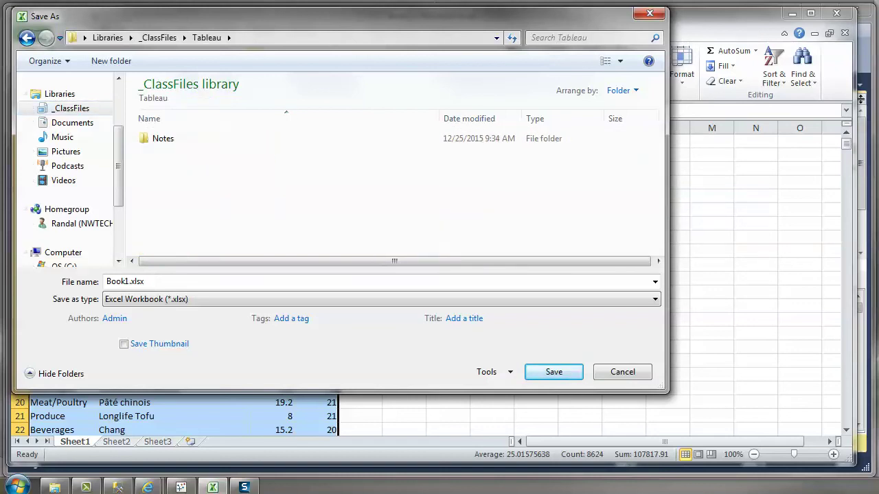
{"action": "left_click", "coordinate": [125, 281]}
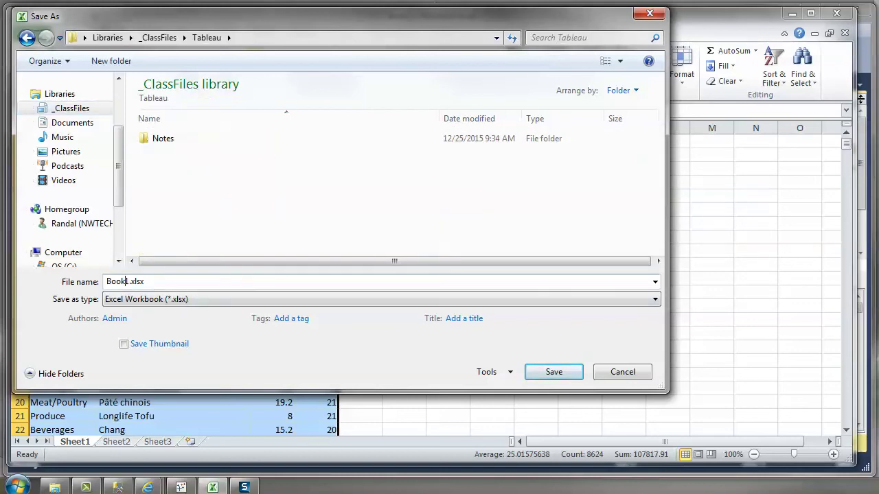
{"action": "left_click_drag", "start_coordinate": [126, 282], "coordinate": [107, 281]}
{"action": "type", "text": "ProductSales"}
{"action": "key", "text": "Return"}
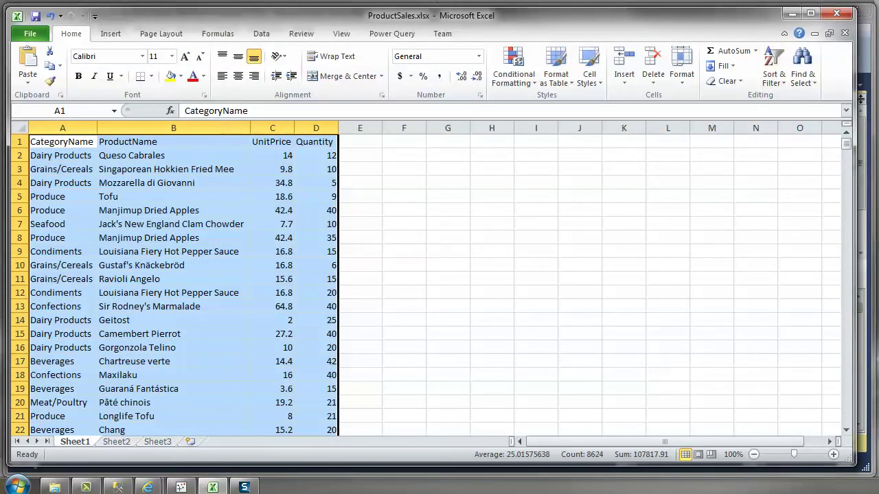
{"action": "left_click", "coordinate": [836, 13]}
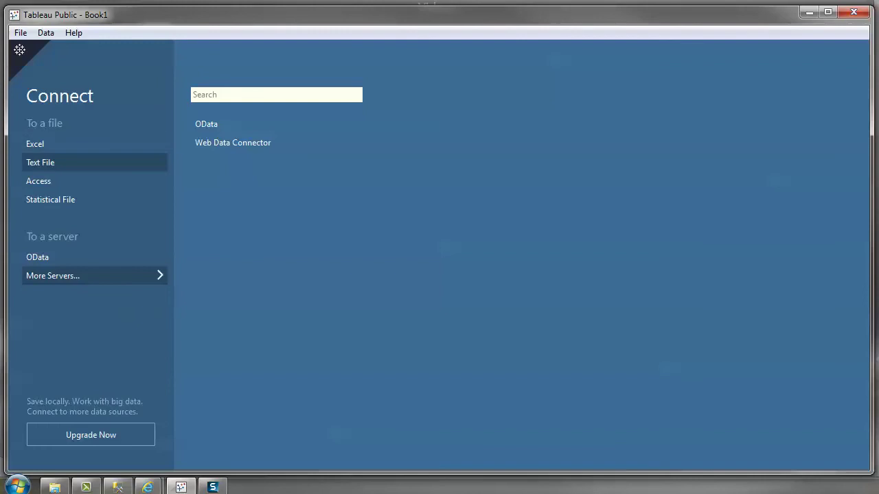
Step: Start a text file connection and select ProductSales.csv in the Tableau folder of the _ClassFiles library
{"action": "left_click", "coordinate": [42, 162]}
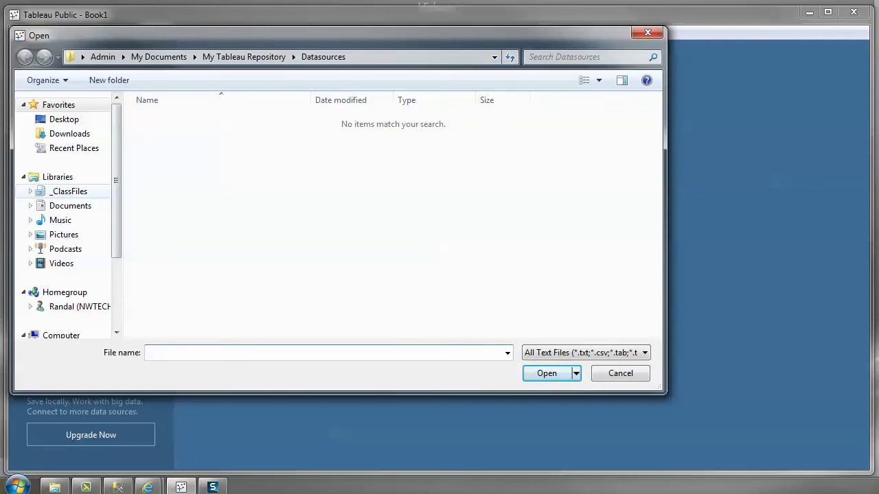
{"action": "left_click", "coordinate": [69, 191]}
{"action": "scroll", "coordinate": [392, 234], "scroll_direction": "down", "scroll_amount": 3}
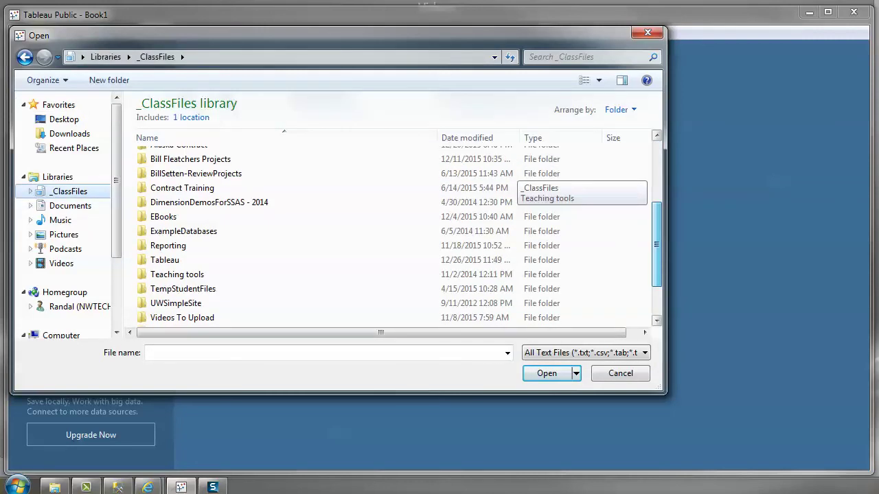
{"action": "double_click", "coordinate": [165, 259]}
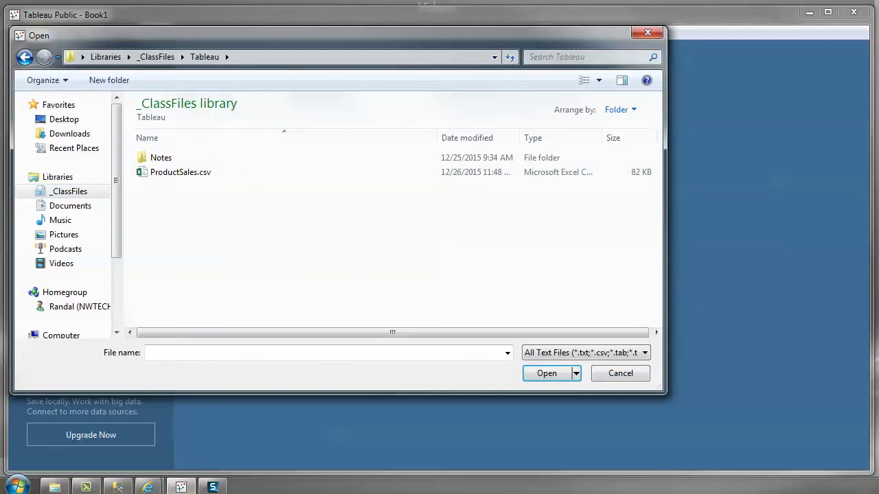
{"action": "left_click", "coordinate": [180, 172]}
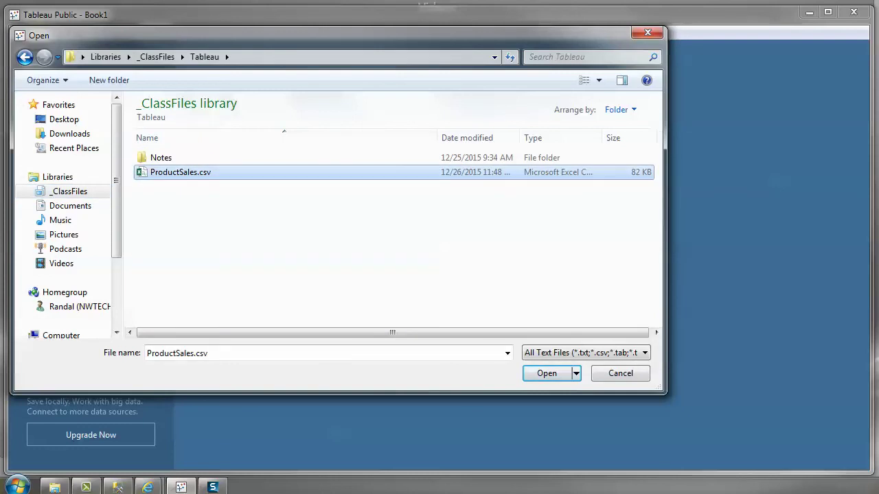
Step: List all file types in the Tableau folder and look through the packaged .twbx workbooks
{"action": "left_click", "coordinate": [586, 353]}
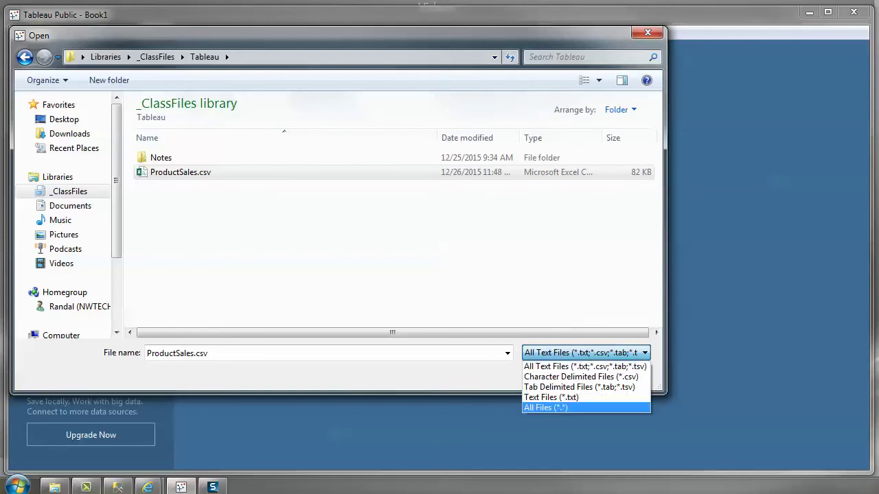
{"action": "left_click", "coordinate": [546, 407]}
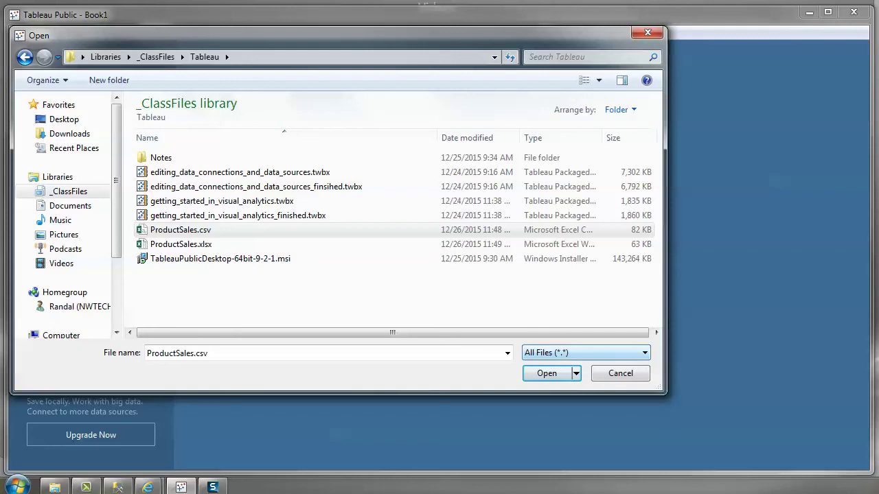
{"action": "left_click", "coordinate": [317, 174]}
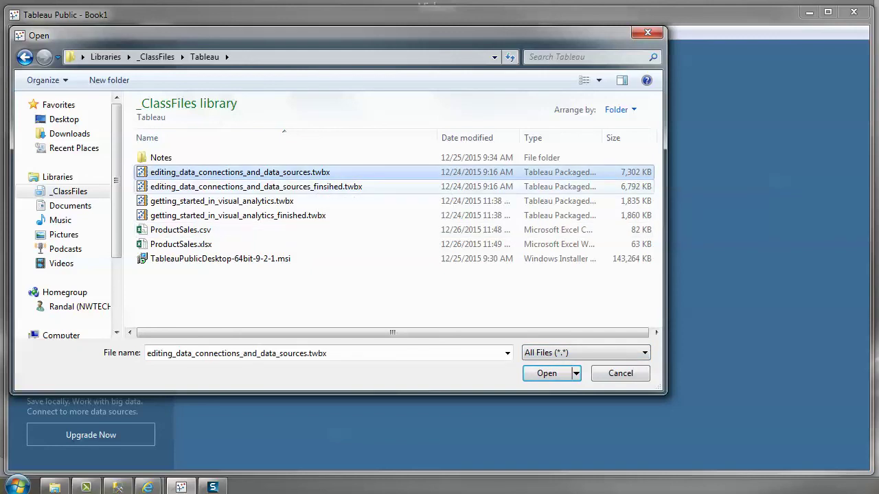
{"action": "left_click", "coordinate": [318, 186]}
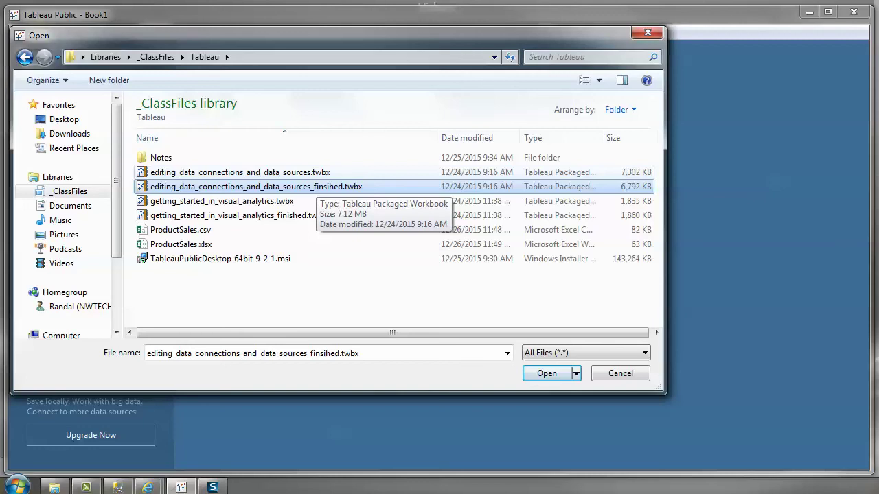
{"action": "left_click", "coordinate": [296, 201]}
{"action": "left_click", "coordinate": [296, 215]}
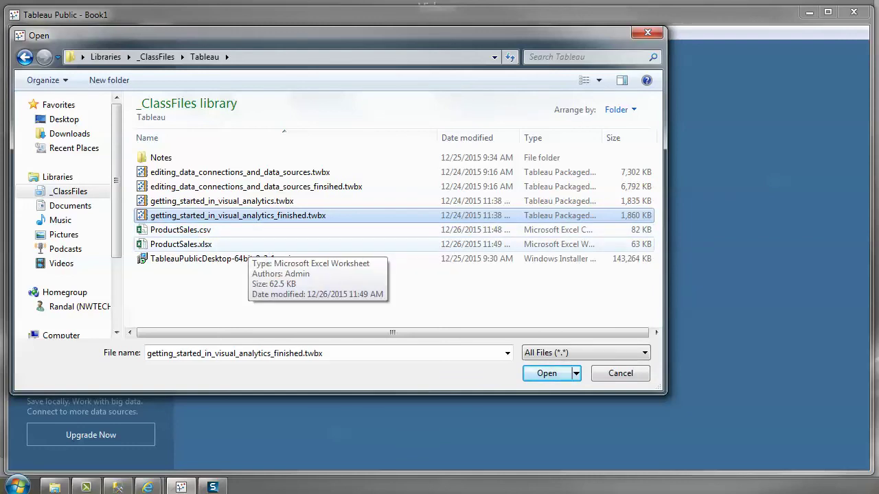
Step: Open ProductSales.csv as the data source and view its fields on Sheet 1
{"action": "left_click", "coordinate": [247, 230]}
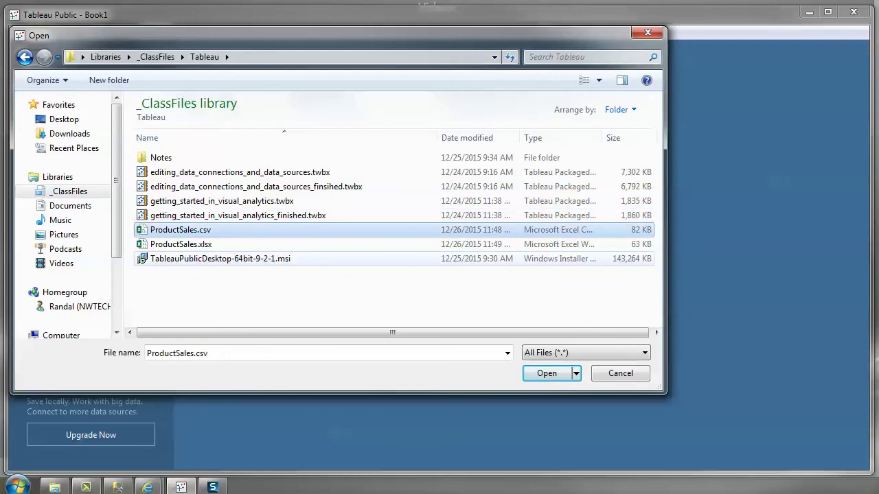
{"action": "left_click", "coordinate": [546, 372]}
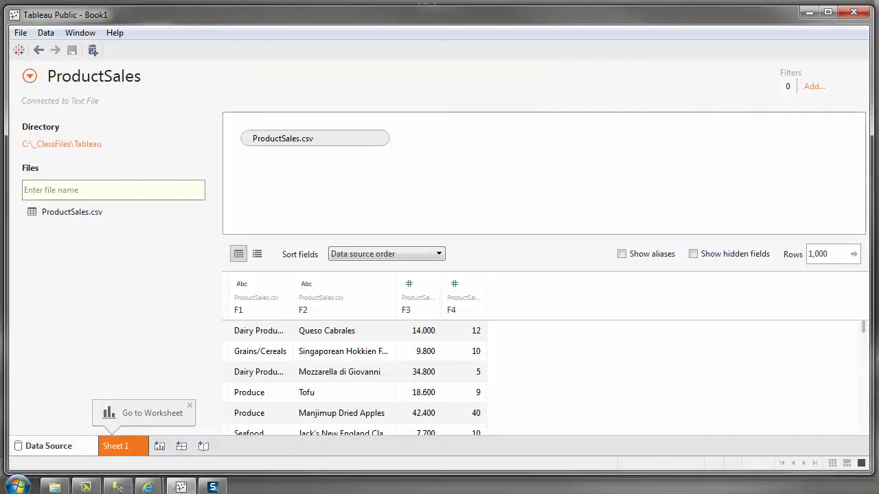
{"action": "left_click", "coordinate": [116, 446]}
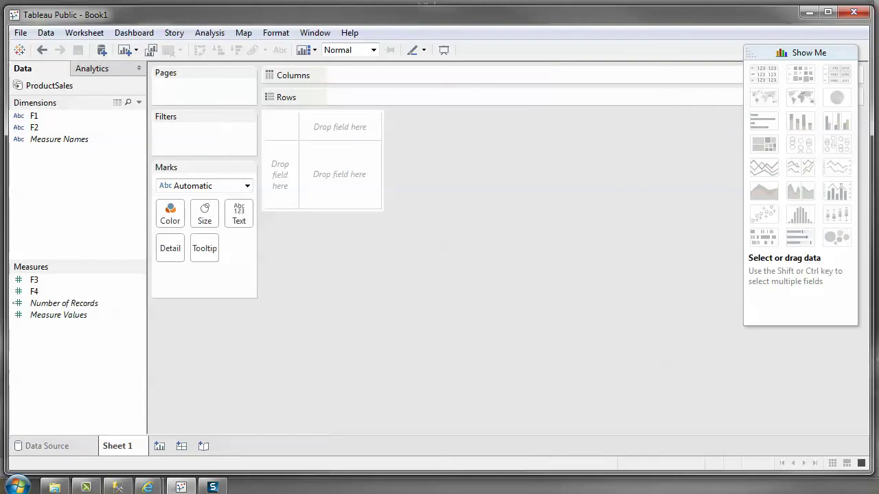
Step: Return to the data source page and widen the F1, F2 and F3 columns in the data preview
{"action": "left_click", "coordinate": [47, 446]}
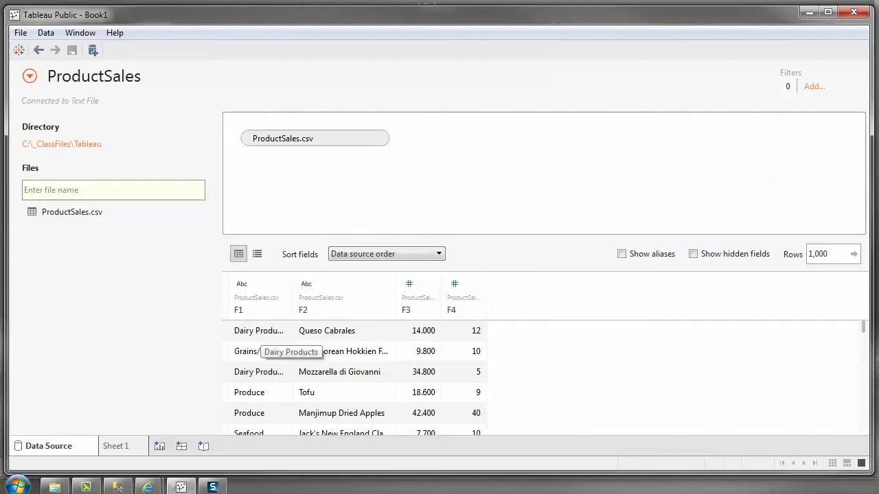
{"action": "left_click_drag", "start_coordinate": [293, 279], "coordinate": [329, 279]}
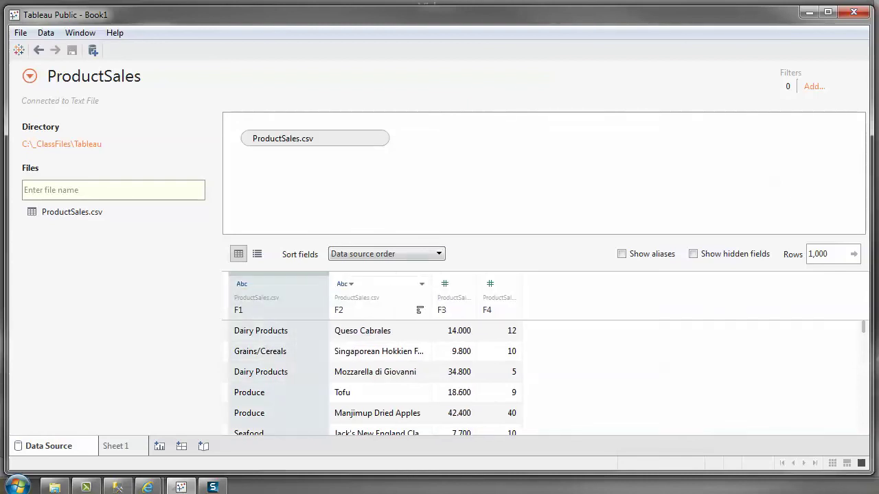
{"action": "left_click", "coordinate": [378, 295]}
{"action": "left_click_drag", "start_coordinate": [432, 302], "coordinate": [560, 302]}
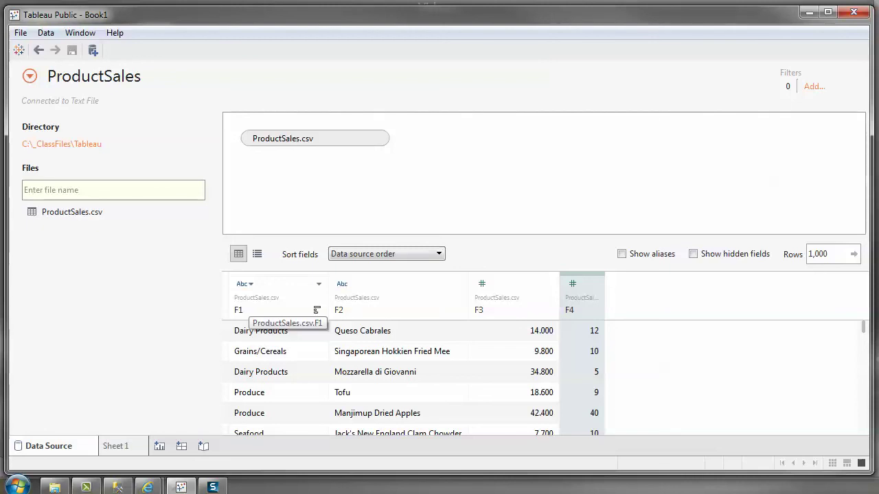
Step: Rename field F1 as Category and field F2 as Product in the data preview
{"action": "right_click", "coordinate": [240, 312]}
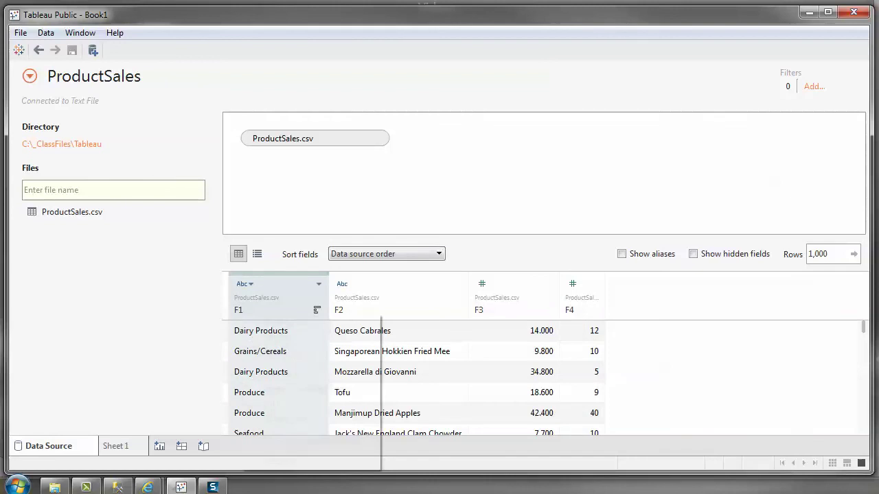
{"action": "left_click", "coordinate": [277, 321]}
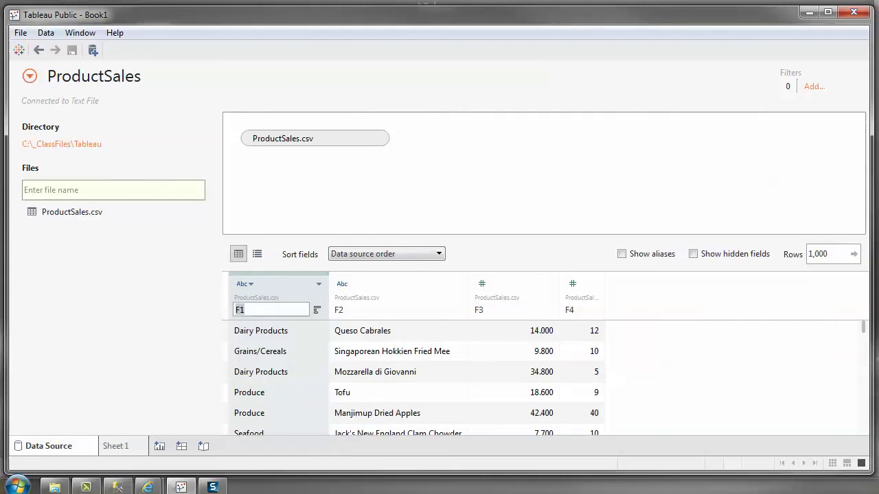
{"action": "type", "text": "Category"}
{"action": "key", "text": "Return"}
{"action": "right_click", "coordinate": [342, 310]}
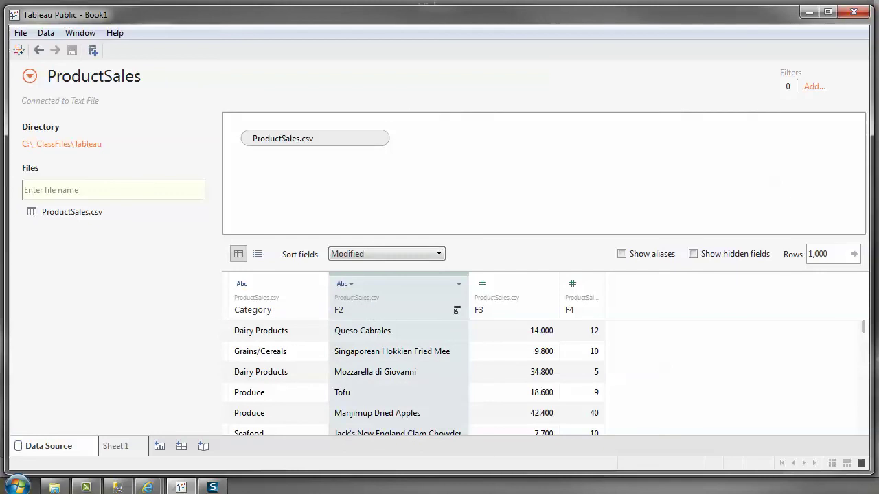
{"action": "left_click", "coordinate": [380, 319]}
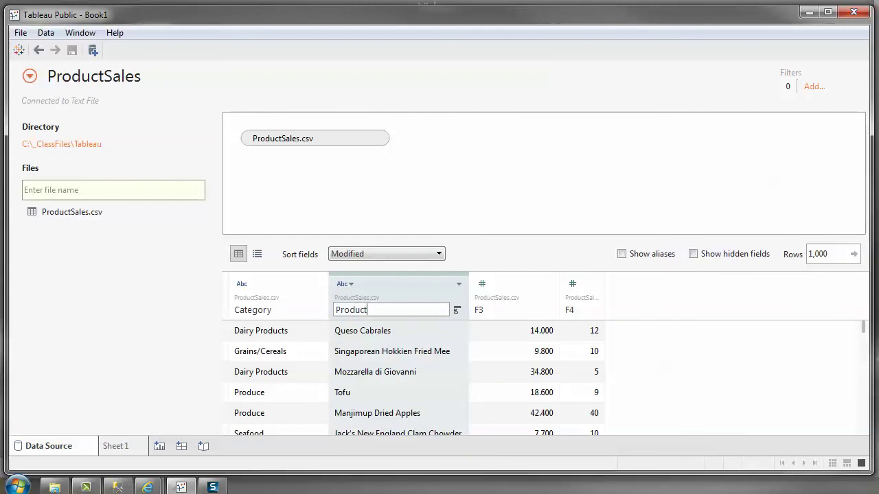
{"action": "key", "text": "Return"}
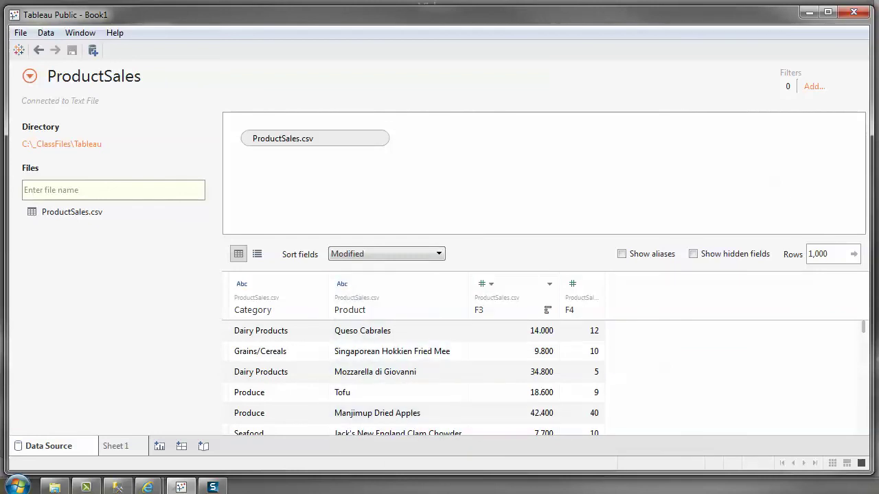
Step: Rename field F3 as SalesPrice in the data preview
{"action": "right_click", "coordinate": [480, 312]}
{"action": "left_click", "coordinate": [518, 322]}
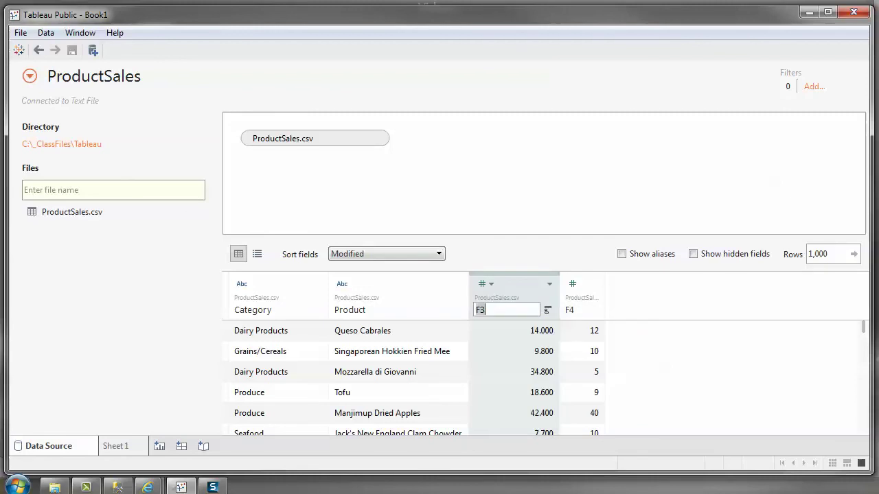
{"action": "type", "text": "SalesPrice"}
{"action": "key", "text": "Return"}
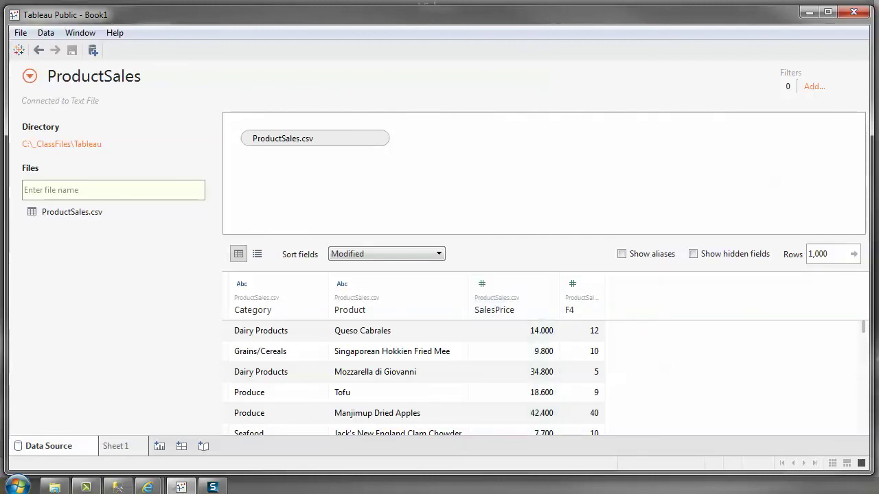
Step: Rename field F4 as Qtr in the data preview and view the data type options for SalesPrice
{"action": "right_click", "coordinate": [572, 312]}
{"action": "left_click", "coordinate": [610, 320]}
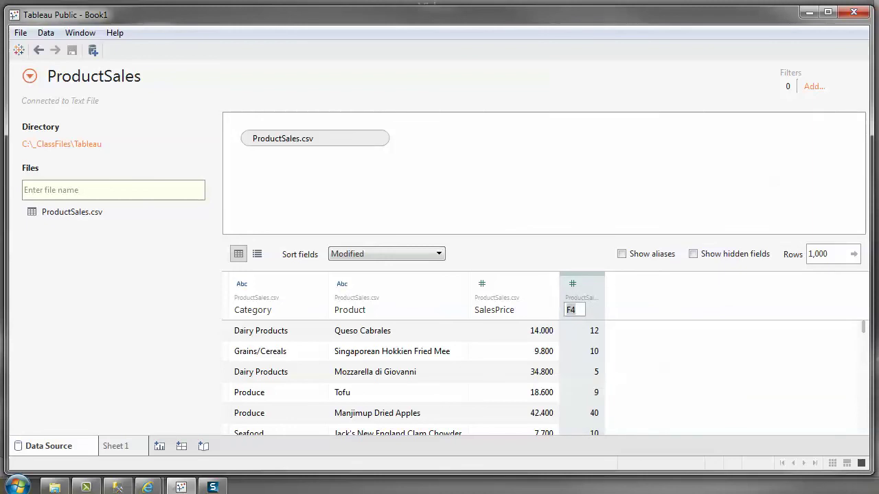
{"action": "key", "text": "BackSpace"}
{"action": "type", "text": "Qtr"}
{"action": "key", "text": "Return"}
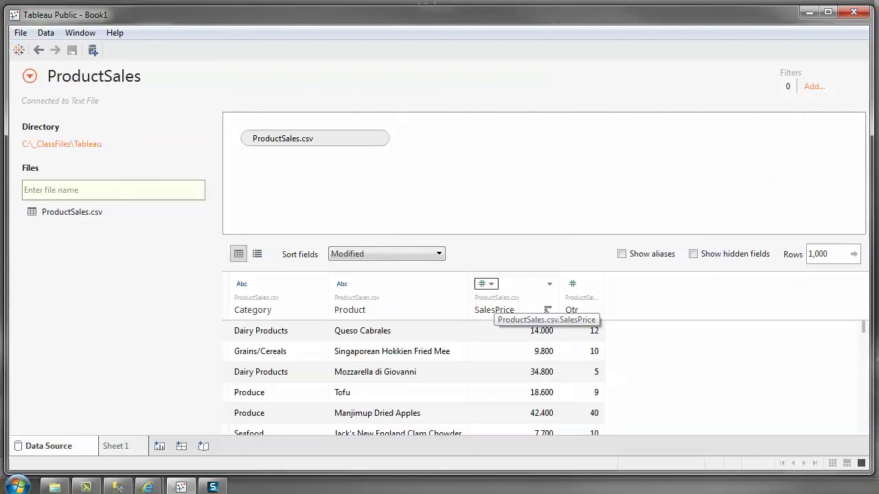
{"action": "left_click", "coordinate": [483, 284]}
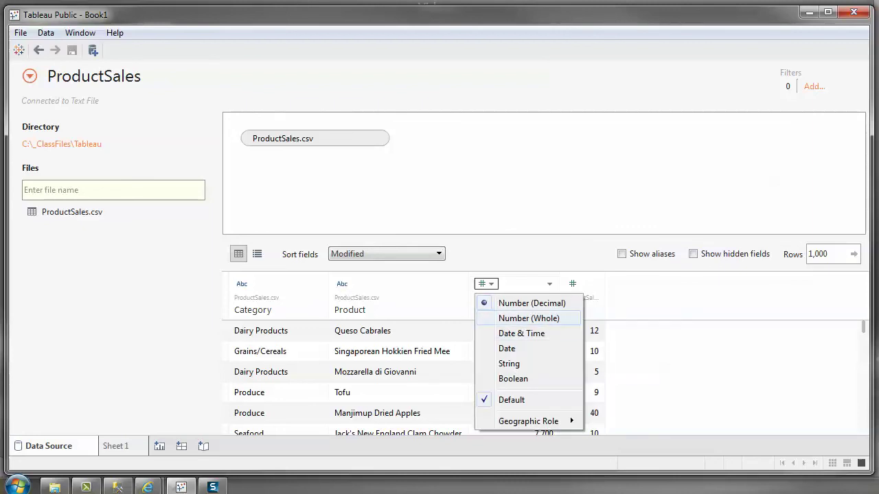
{"action": "key", "text": "Escape"}
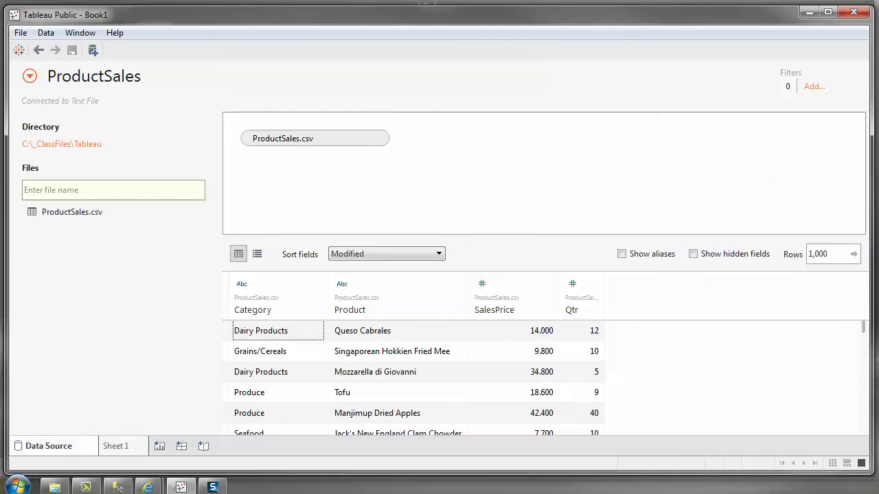
Step: Place the Category and Product dimensions on the rows of Sheet 1
{"action": "left_click", "coordinate": [116, 445]}
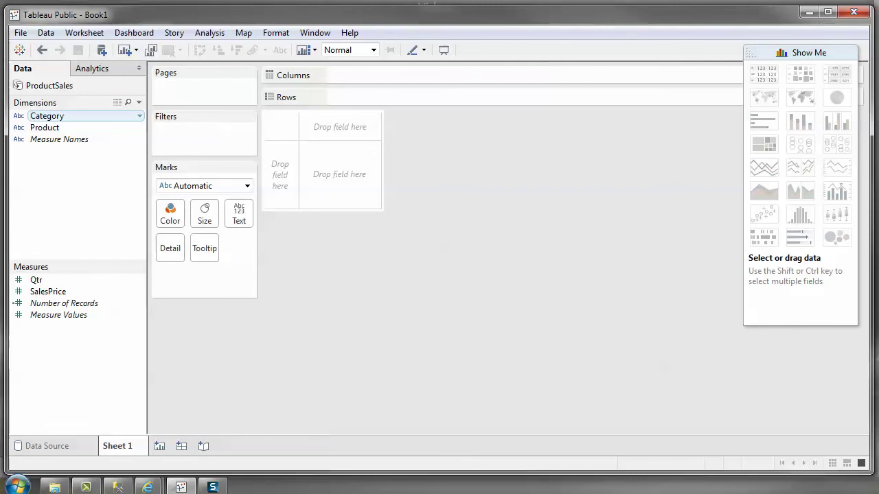
{"action": "left_click", "coordinate": [47, 116]}
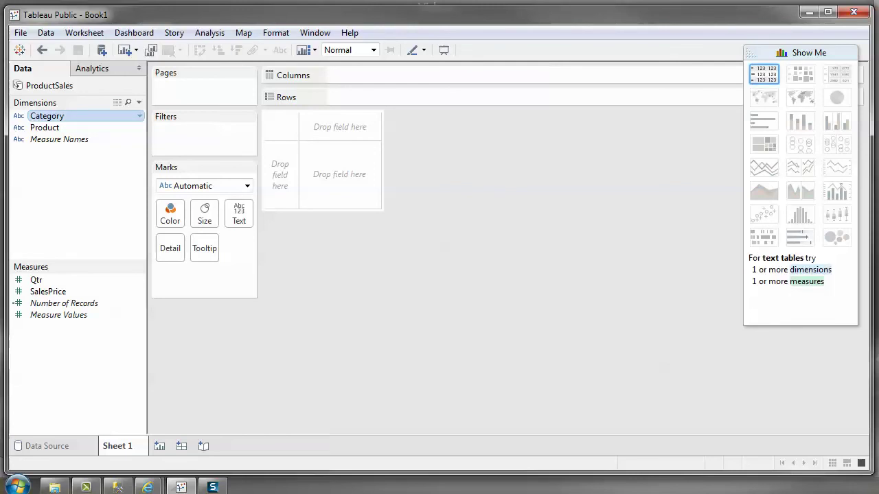
{"action": "mouse_move", "coordinate": [47, 115]}
{"action": "left_mouse_down"}
{"action": "mouse_move", "coordinate": [334, 88]}
{"action": "mouse_move", "coordinate": [331, 96]}
{"action": "left_mouse_up"}
{"action": "left_click_drag", "start_coordinate": [45, 127], "coordinate": [474, 97]}
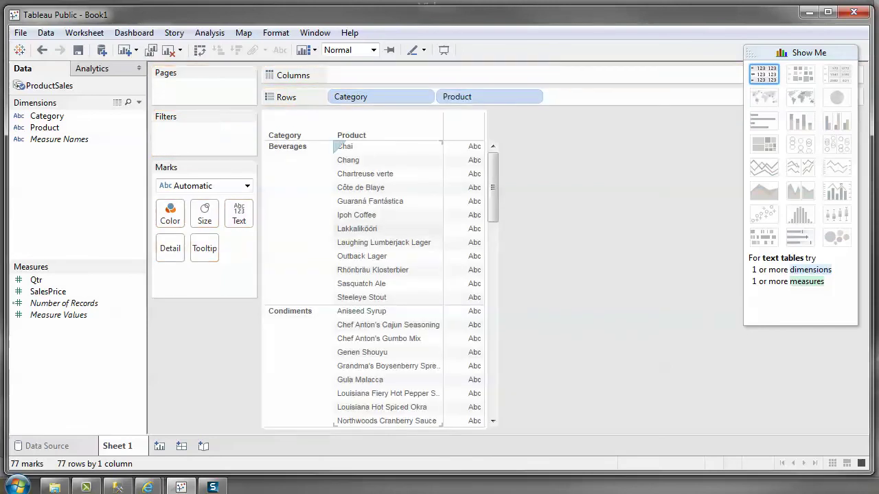
{"action": "mouse_move", "coordinate": [464, 147]}
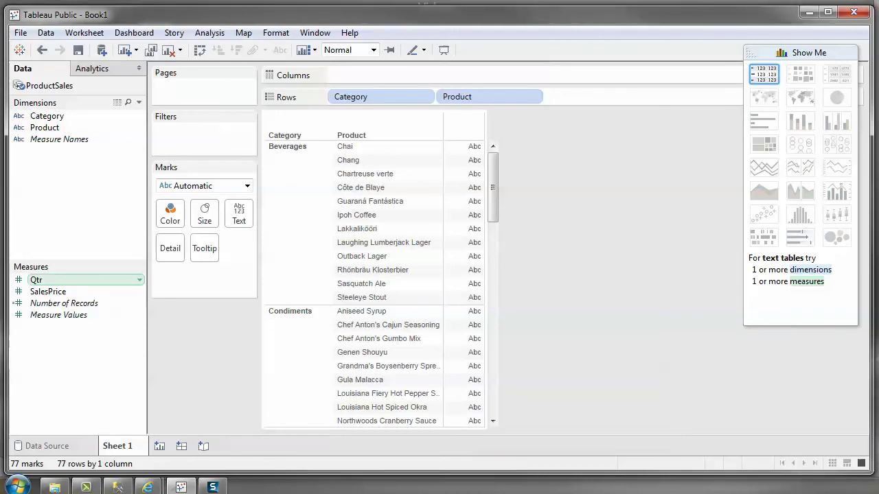
Step: Rename the Qtr measure as Qty, check the field name on the data source page and return to Sheet 1
{"action": "right_click", "coordinate": [35, 279]}
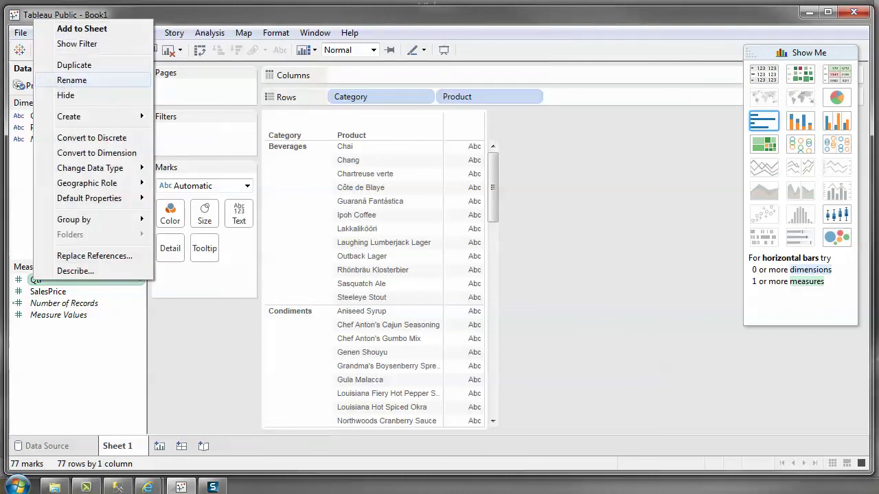
{"action": "left_click", "coordinate": [72, 80]}
{"action": "type", "text": "Qty"}
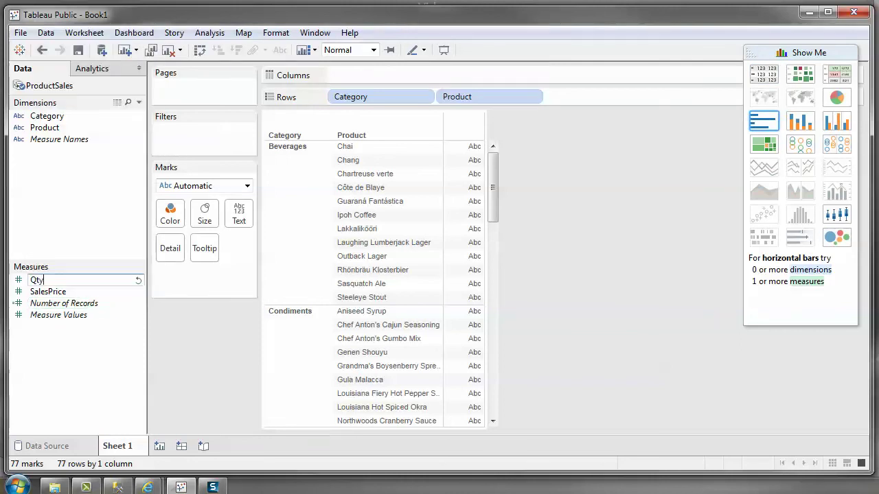
{"action": "key", "text": "Return"}
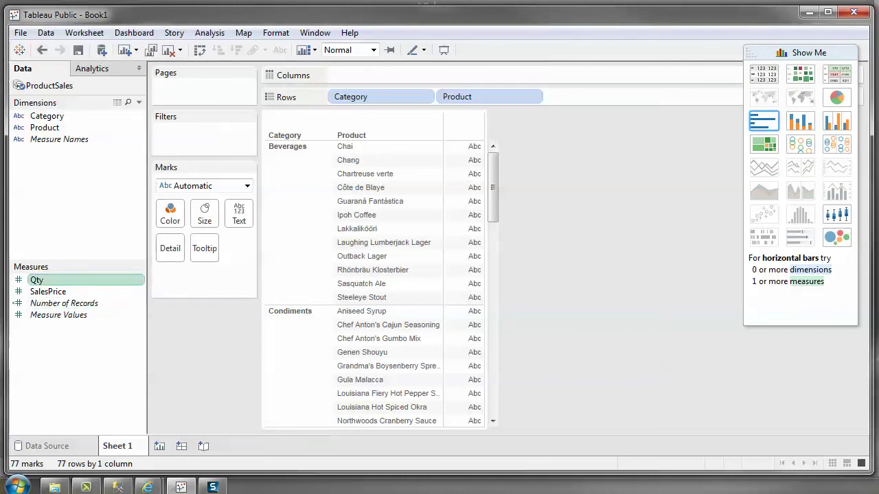
{"action": "left_click", "coordinate": [46, 446]}
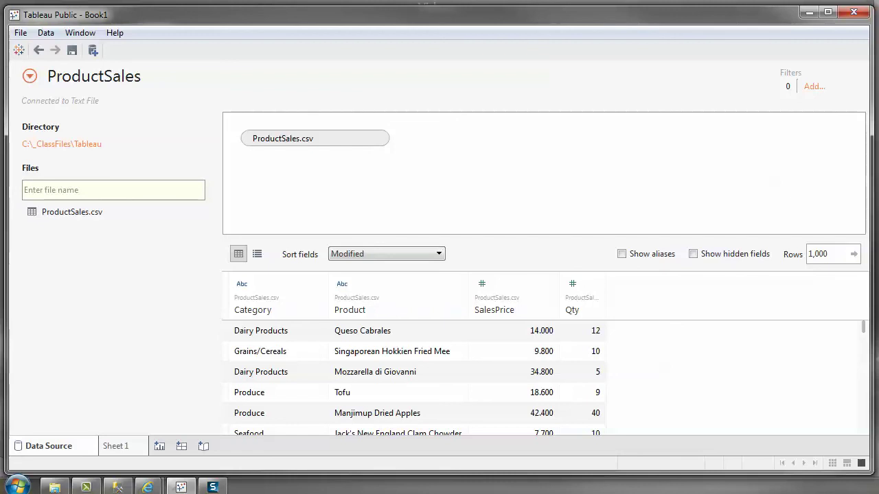
{"action": "left_click", "coordinate": [116, 445]}
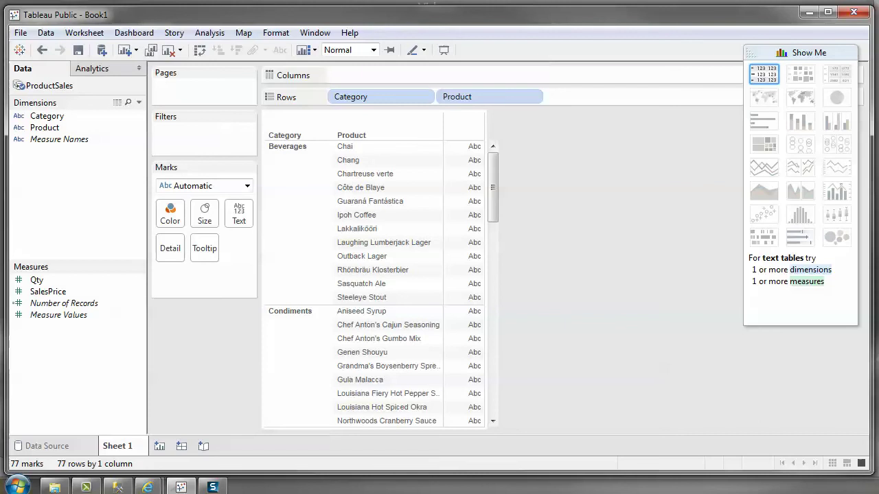
Step: Place Qty on columns and try the packed bubbles, pie chart, heat map and highlight table views
{"action": "left_click_drag", "start_coordinate": [36, 281], "coordinate": [381, 77]}
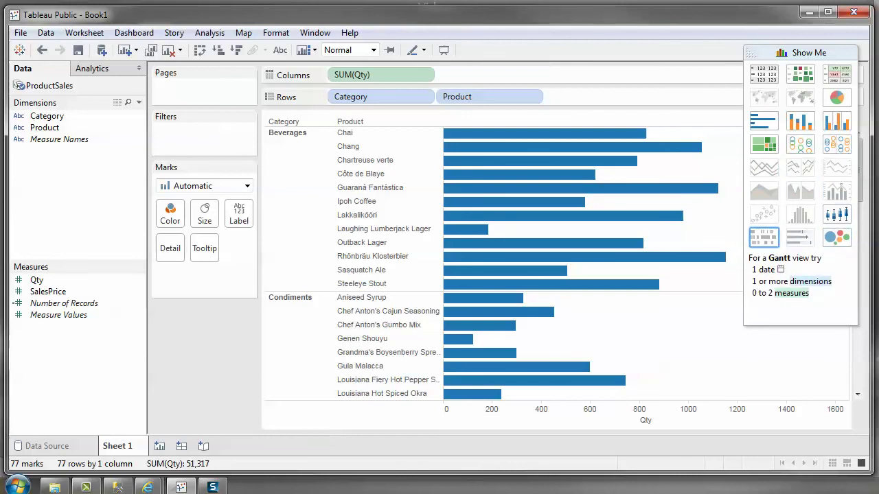
{"action": "left_click", "coordinate": [836, 237]}
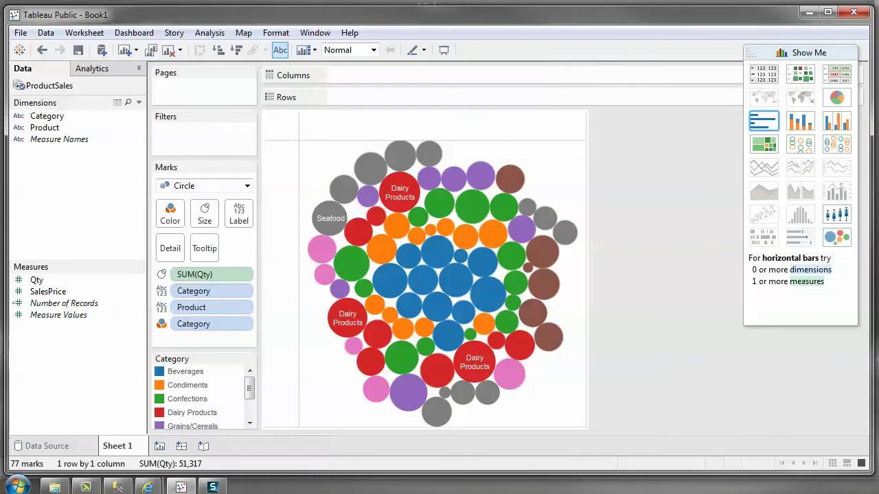
{"action": "left_click", "coordinate": [836, 98]}
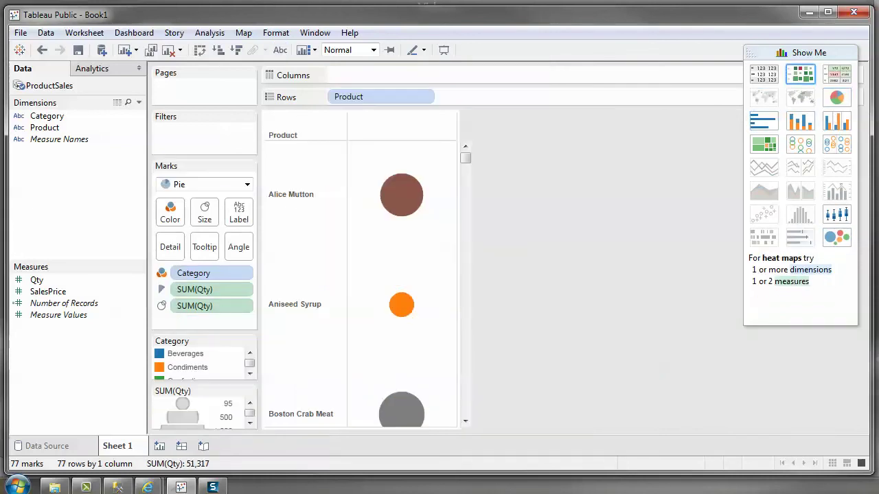
{"action": "left_click", "coordinate": [800, 74]}
{"action": "left_click", "coordinate": [837, 74]}
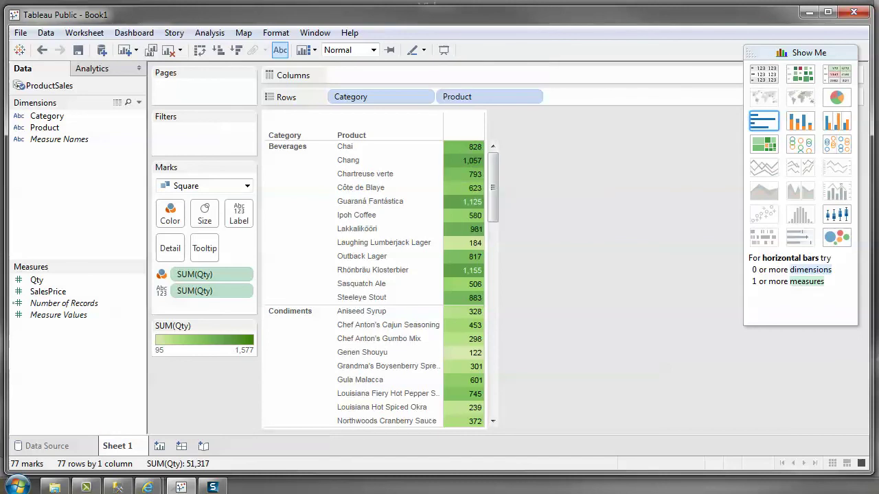
{"action": "mouse_move", "coordinate": [472, 202]}
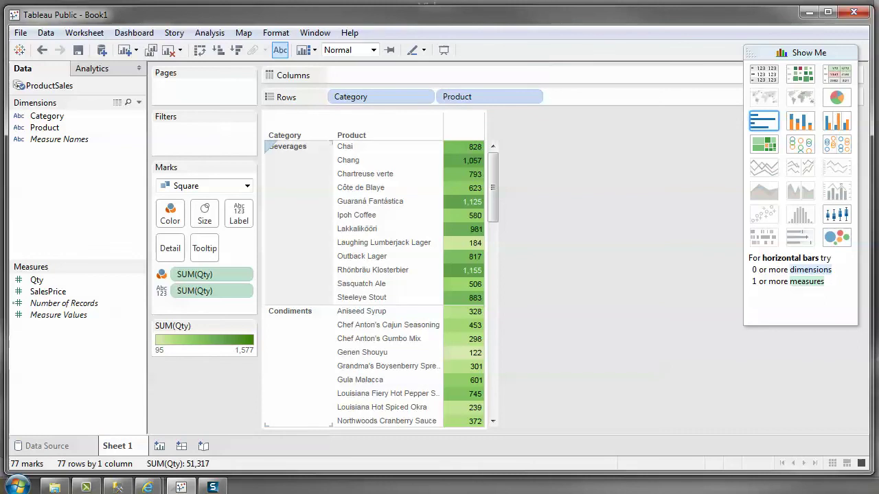
Step: Put Qty back on the columns and display the sheet as a horizontal bar chart
{"action": "left_click_drag", "start_coordinate": [36, 280], "coordinate": [329, 75]}
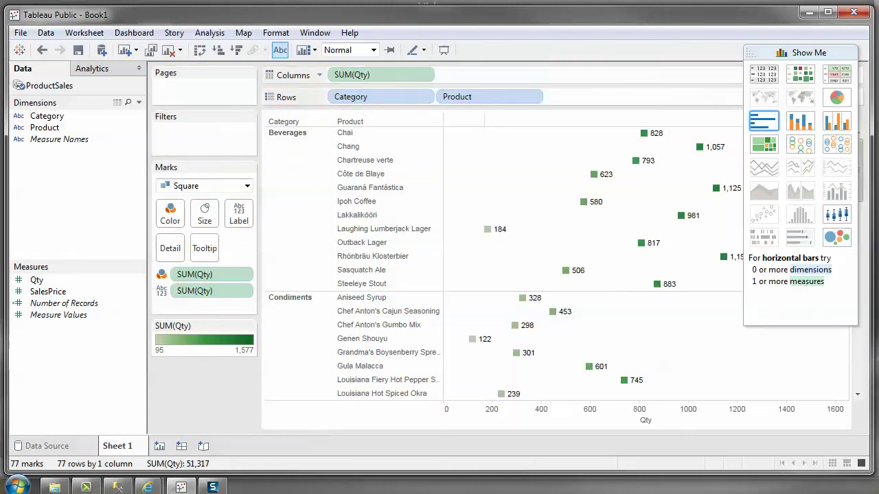
{"action": "left_click", "coordinate": [764, 120]}
{"action": "mouse_move", "coordinate": [583, 206]}
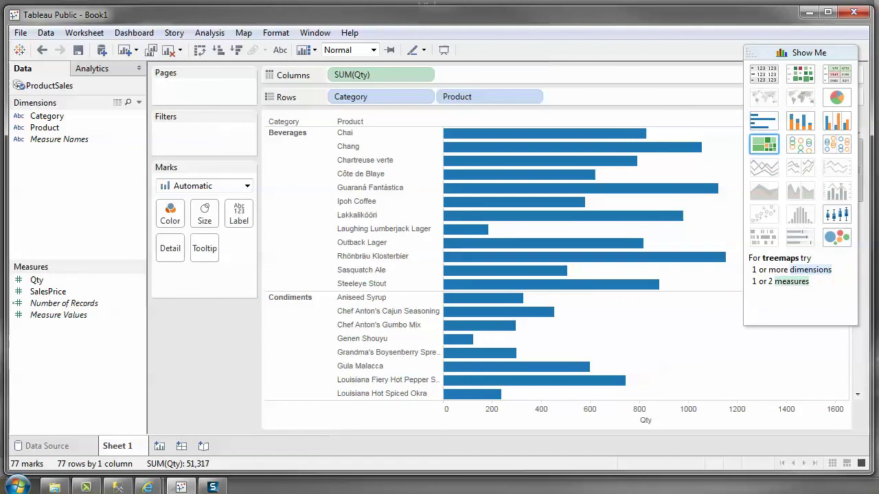
Step: Switch the chart to stacked bars, moving SUM(Qty) to the columns and Category to the rows
{"action": "left_click", "coordinate": [800, 121]}
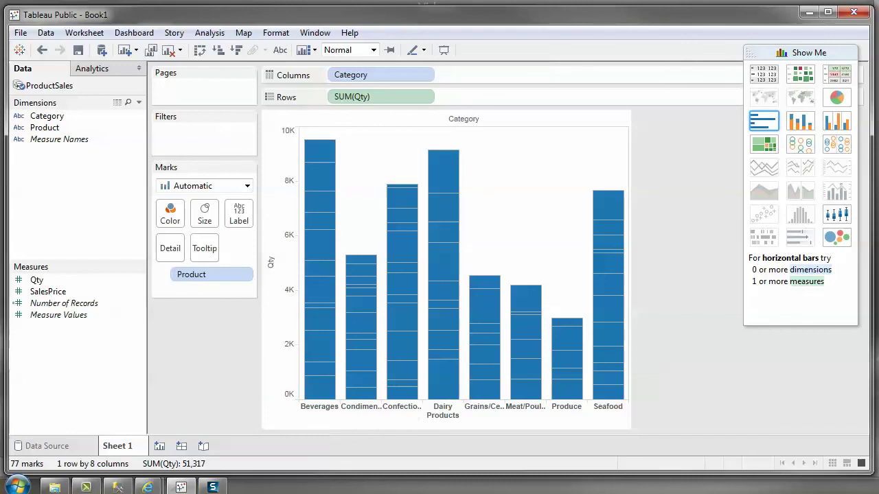
{"action": "left_click_drag", "start_coordinate": [357, 97], "coordinate": [489, 75]}
{"action": "left_click_drag", "start_coordinate": [381, 75], "coordinate": [380, 97]}
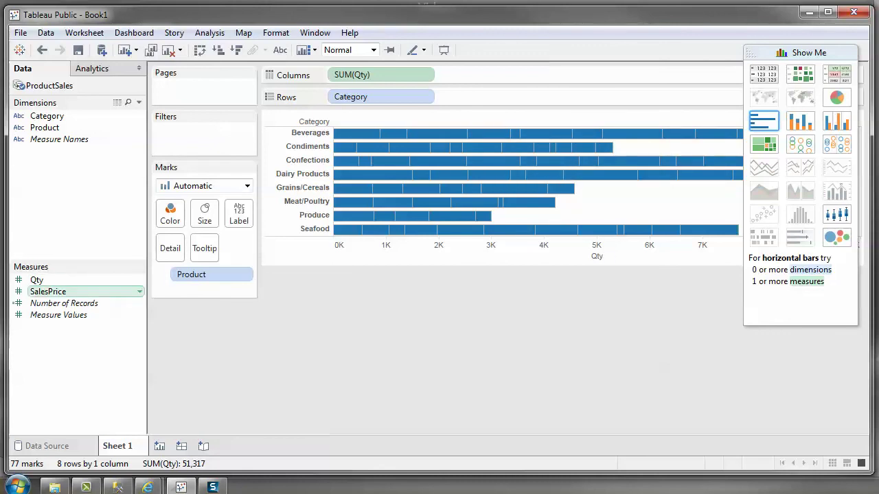
Step: Add Product to the rows after Category and SalesPrice to the columns after Qty, and create a second worksheet
{"action": "mouse_move", "coordinate": [45, 127]}
{"action": "left_mouse_down"}
{"action": "mouse_move", "coordinate": [353, 89]}
{"action": "mouse_move", "coordinate": [487, 92]}
{"action": "mouse_move", "coordinate": [479, 101]}
{"action": "left_mouse_up"}
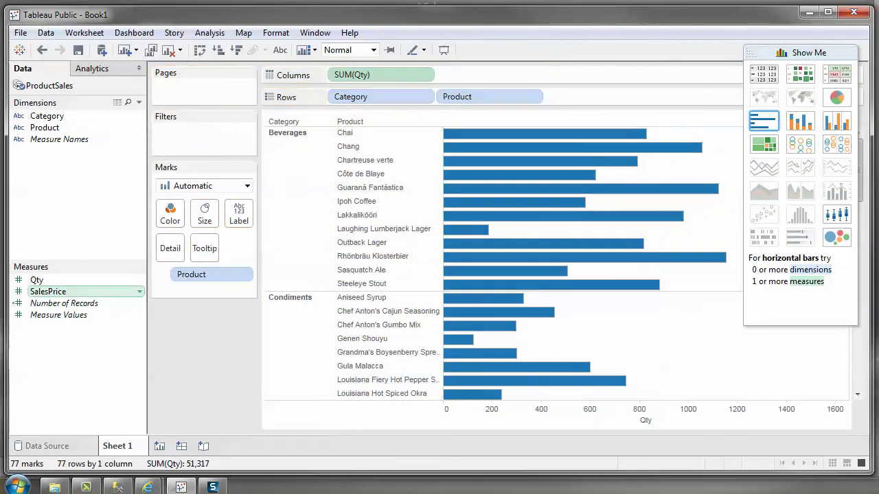
{"action": "left_click_drag", "start_coordinate": [68, 292], "coordinate": [473, 77]}
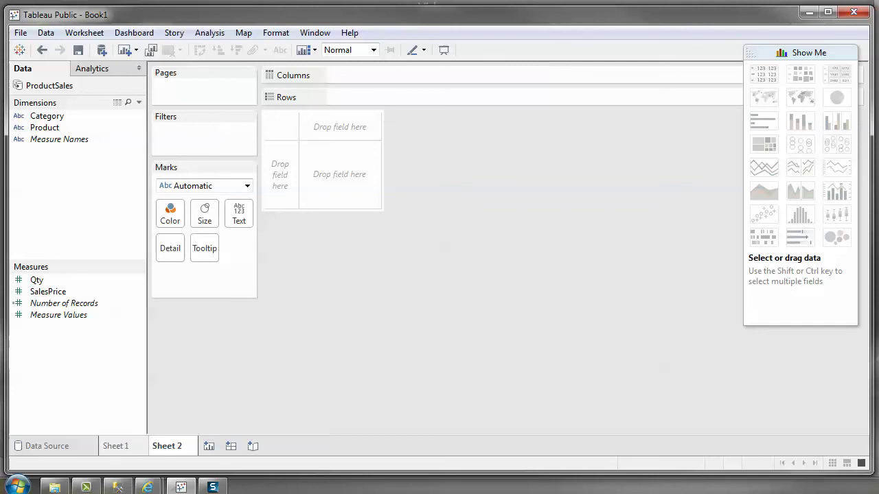
Step: Create a new dashboard and a new story, and go back through the existing sheets to Sheet 1
{"action": "left_click", "coordinate": [230, 447]}
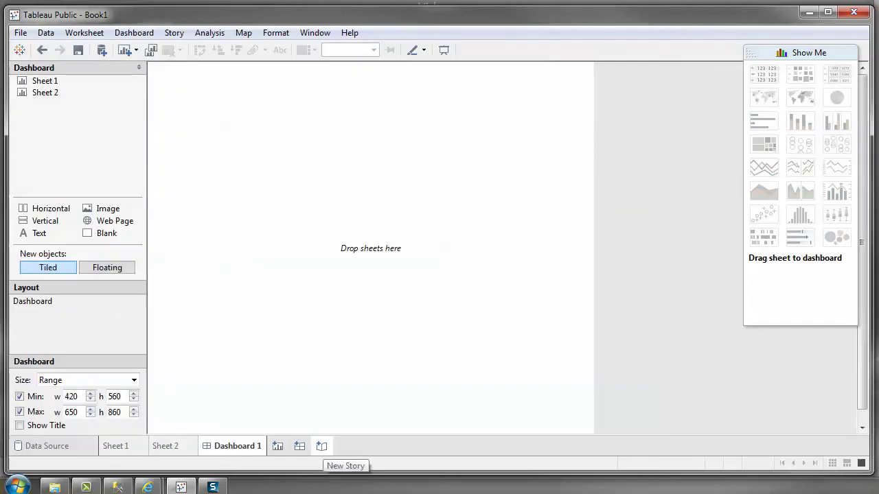
{"action": "left_click", "coordinate": [322, 447]}
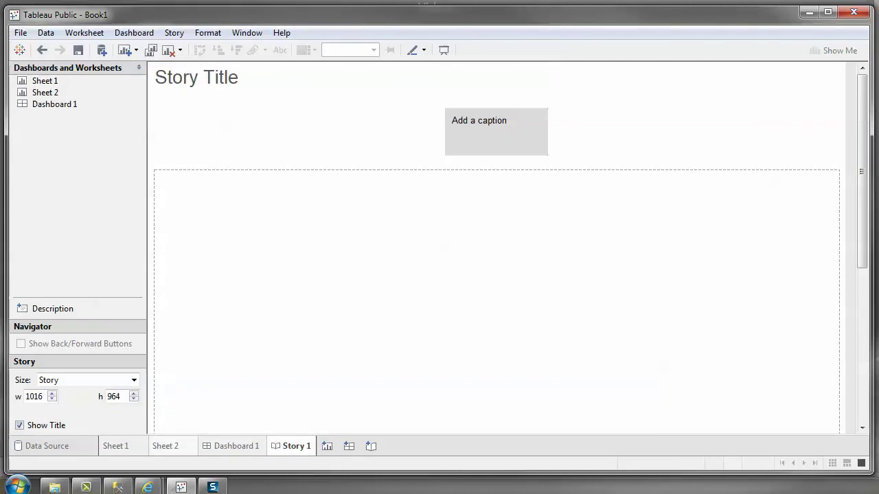
{"action": "mouse_move", "coordinate": [232, 446]}
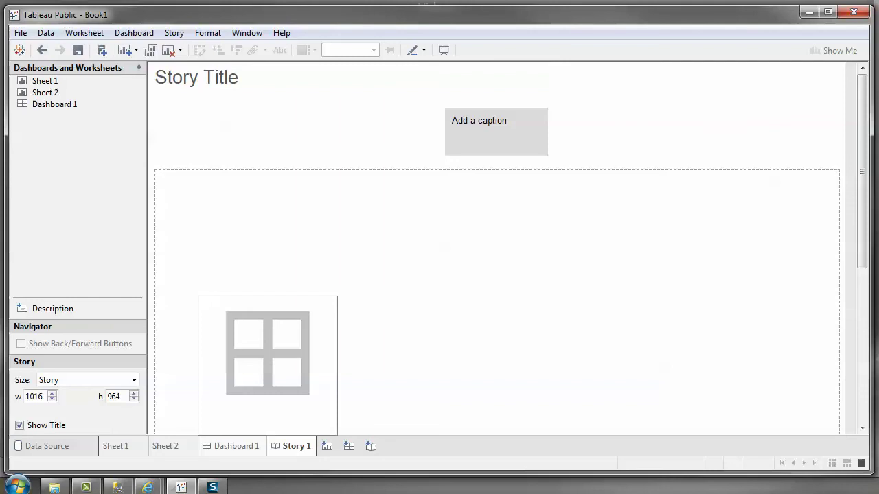
{"action": "left_click", "coordinate": [232, 446]}
{"action": "left_click", "coordinate": [165, 446]}
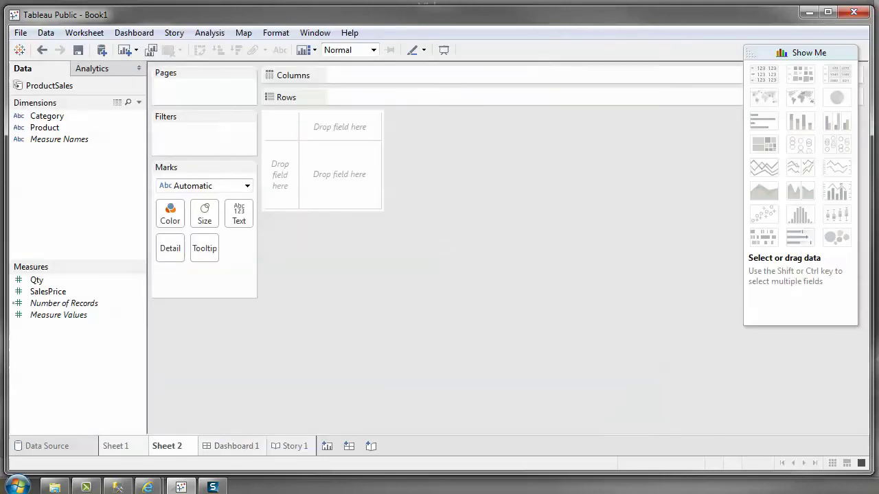
{"action": "left_click", "coordinate": [116, 446]}
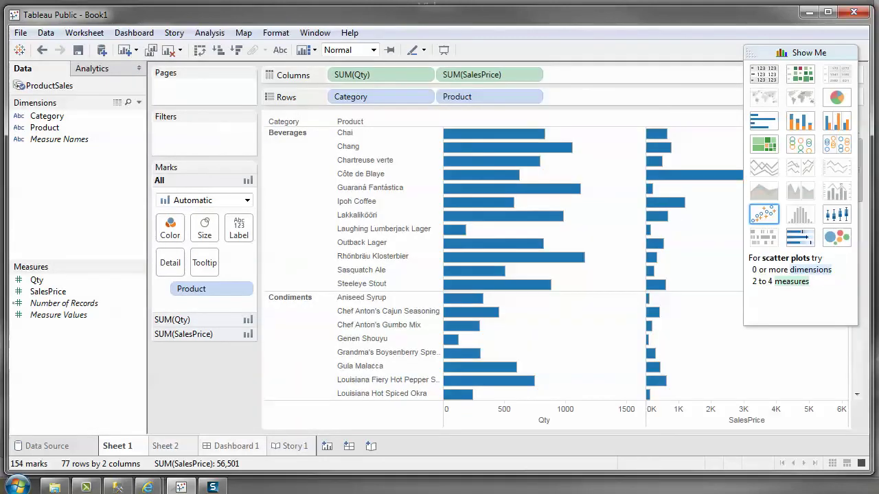
{"action": "mouse_move", "coordinate": [232, 445]}
Step: Return to the data source page and connect to the Excel workbook ProductSales.xlsx as a new data source
{"action": "left_click", "coordinate": [48, 446]}
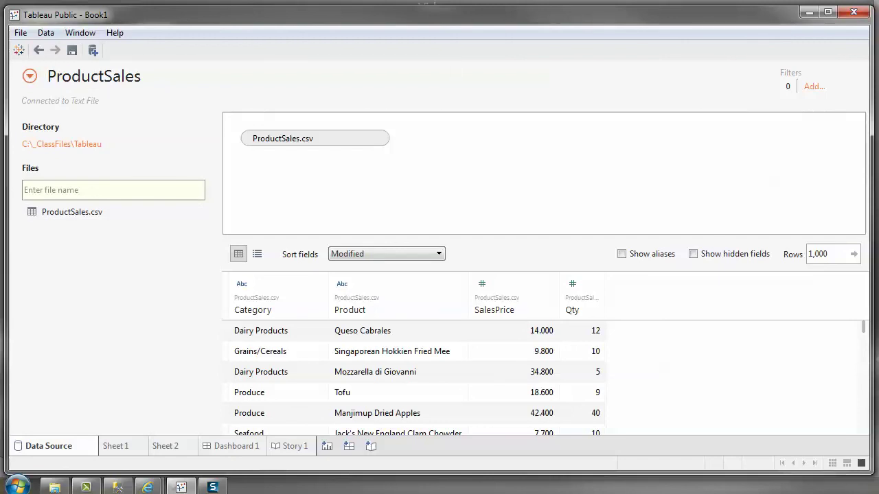
{"action": "left_click", "coordinate": [30, 76]}
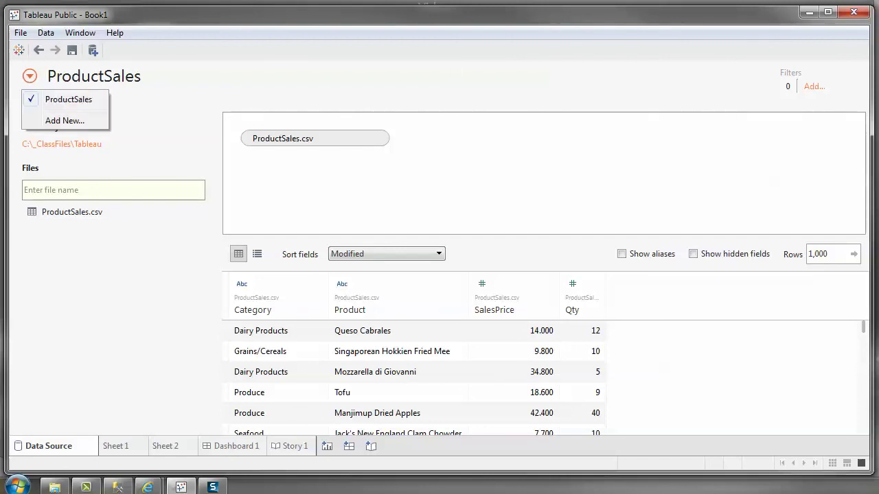
{"action": "left_click", "coordinate": [93, 50]}
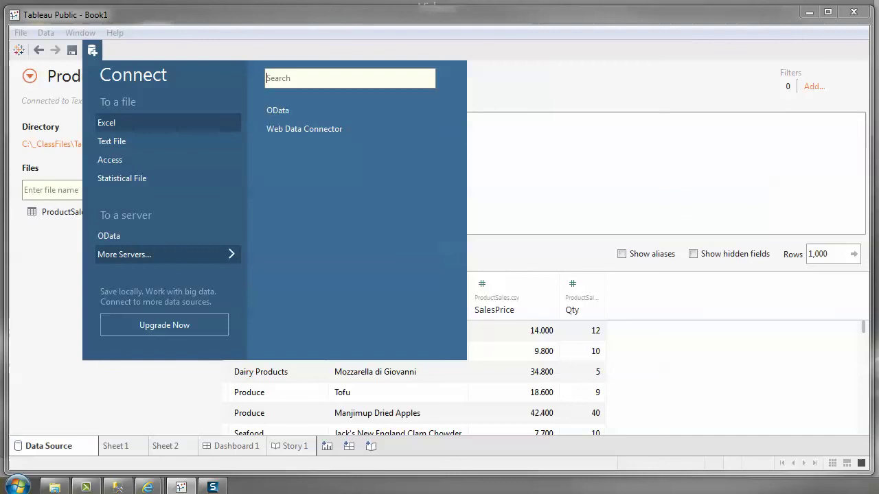
{"action": "left_click", "coordinate": [107, 122]}
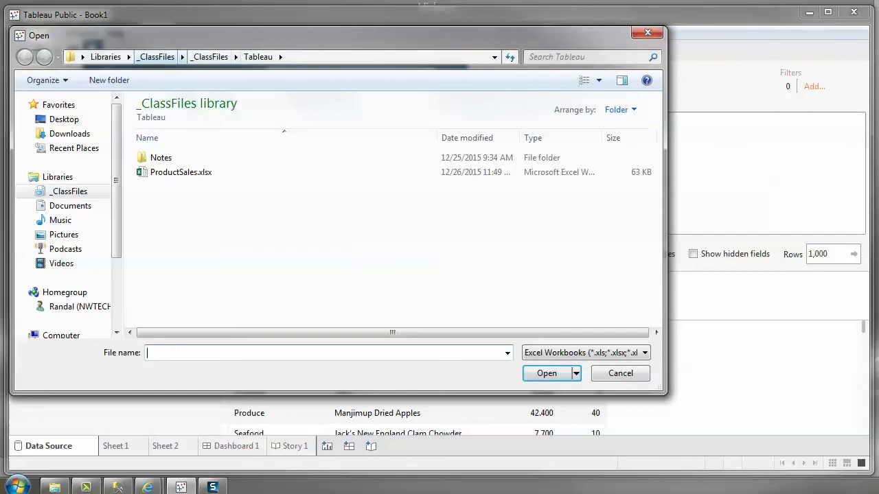
{"action": "left_click", "coordinate": [180, 172]}
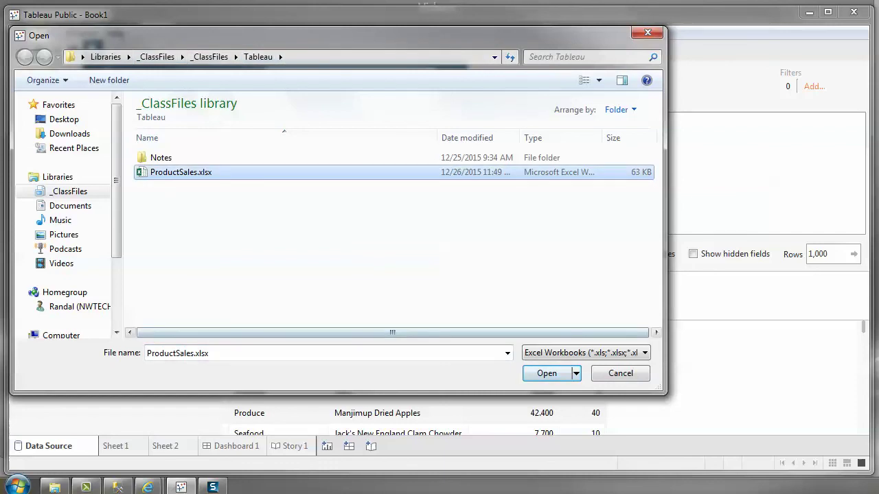
{"action": "key", "text": "Return"}
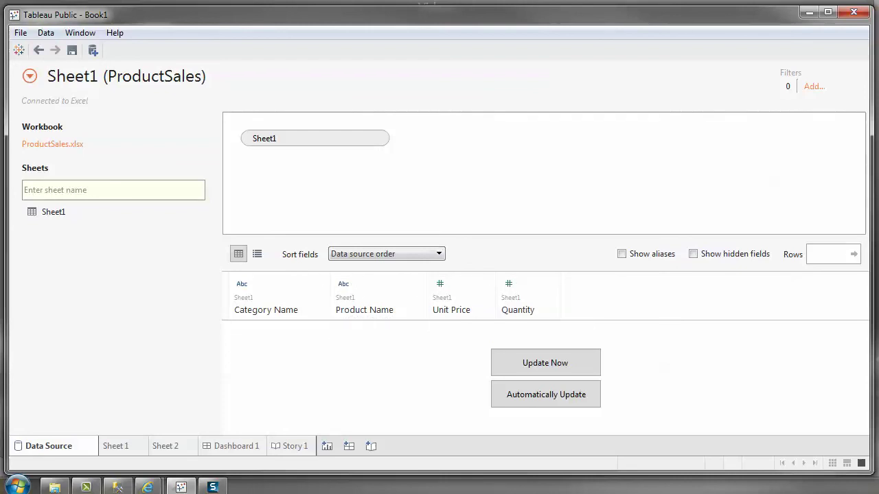
Step: Load the preview rows of Sheet1, and copy the query results with headers in SQL Server Management Studio before minimizing it
{"action": "left_click", "coordinate": [545, 363]}
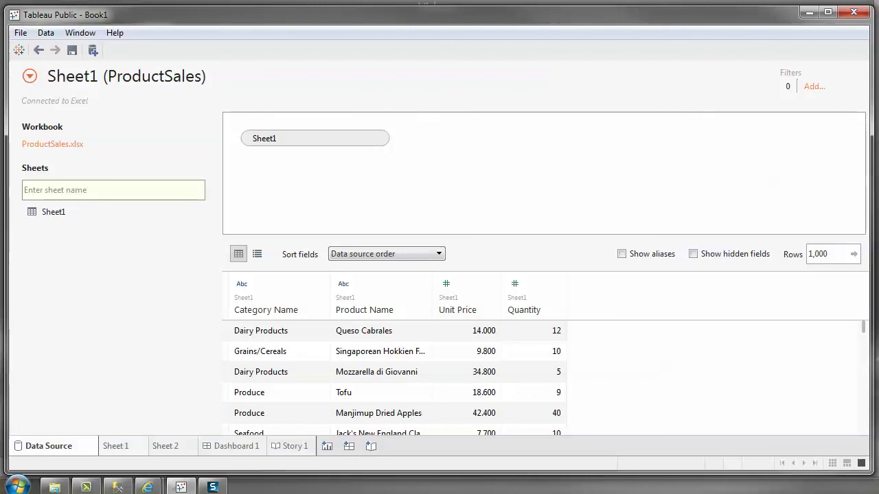
{"action": "left_click", "coordinate": [118, 487]}
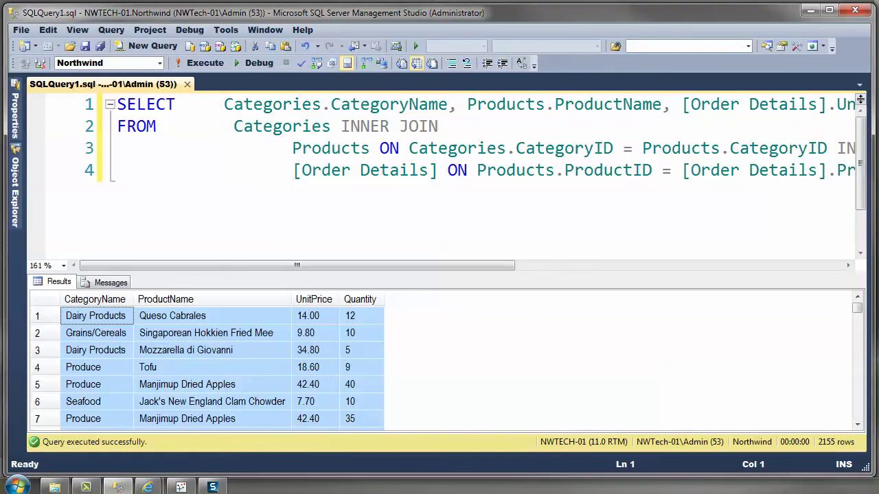
{"action": "right_click", "coordinate": [50, 303]}
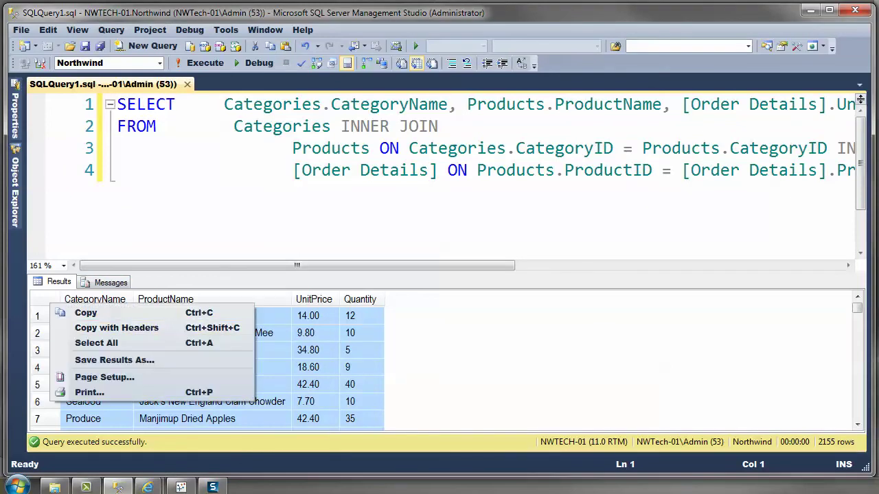
{"action": "left_click", "coordinate": [117, 328]}
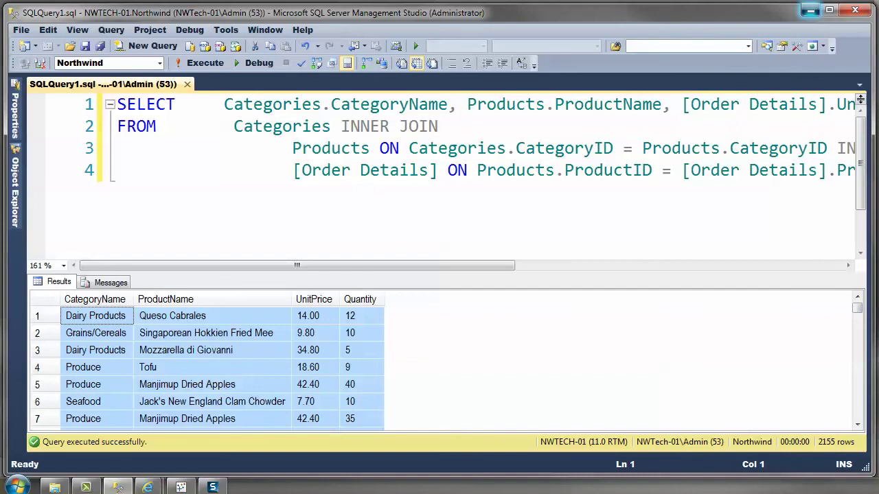
{"action": "left_click", "coordinate": [810, 10]}
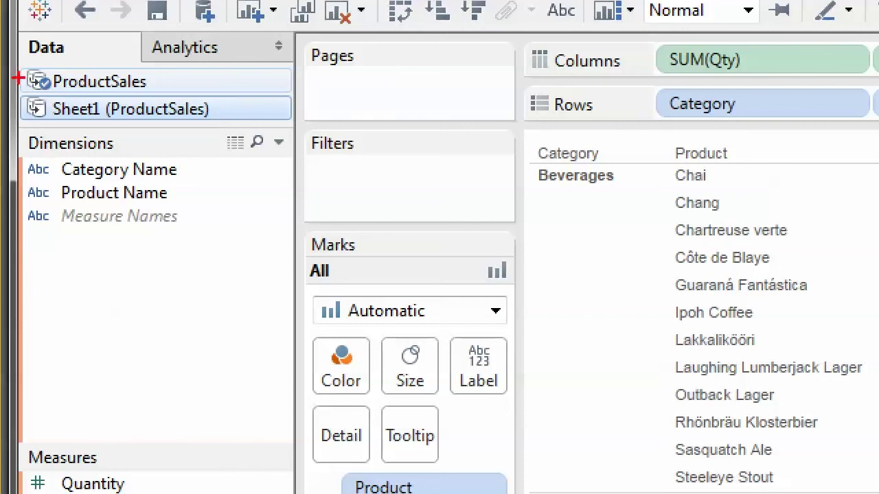
Step: Open Sheet 2 and rename the Sheet1 (ProductSales) data source to "Excel Sheet1 (ProductSales)"
{"action": "mouse_move", "coordinate": [8, 87]}
{"action": "left_mouse_down"}
{"action": "mouse_move", "coordinate": [172, 111]}
{"action": "mouse_move", "coordinate": [27, 40]}
{"action": "left_mouse_up"}
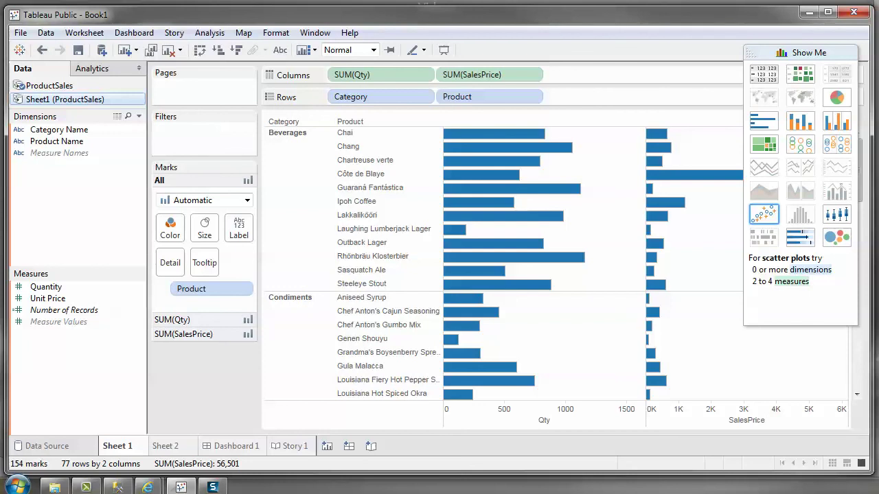
{"action": "mouse_move", "coordinate": [118, 446]}
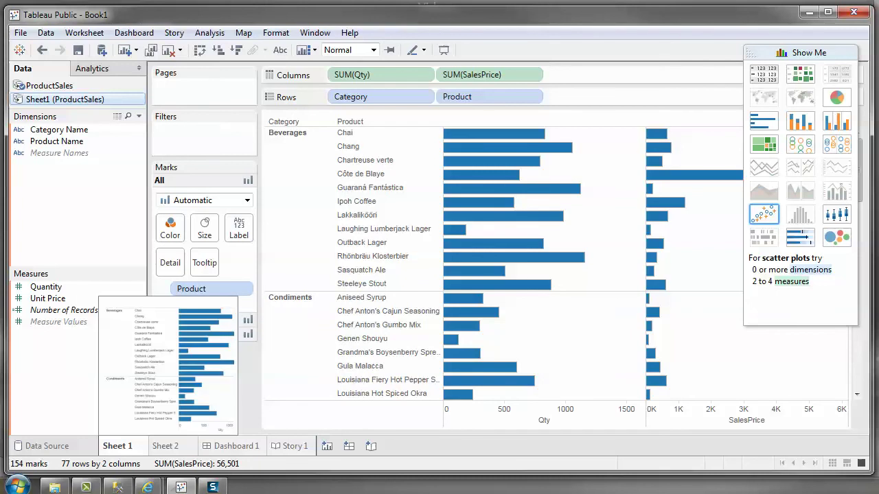
{"action": "mouse_move", "coordinate": [164, 446]}
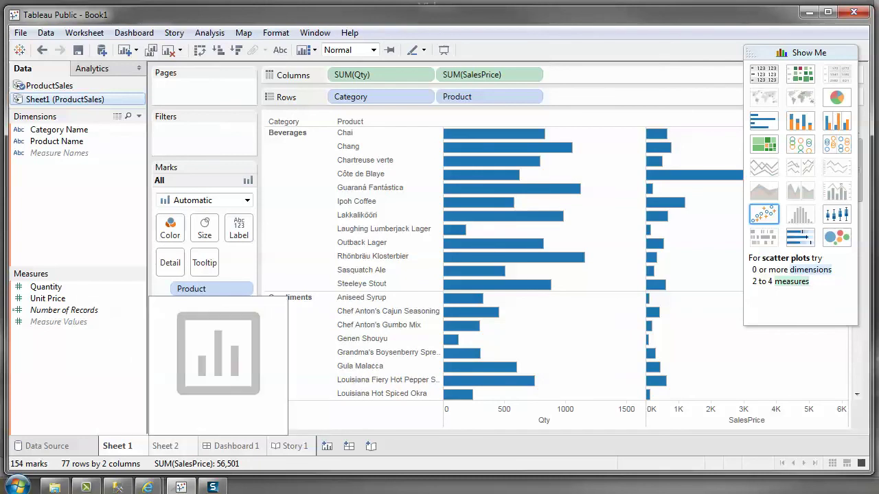
{"action": "left_click", "coordinate": [165, 446]}
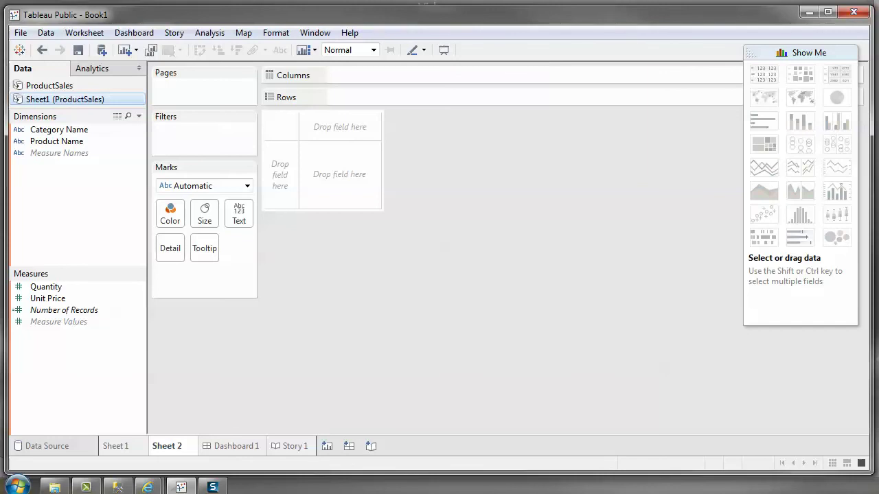
{"action": "right_click", "coordinate": [60, 100]}
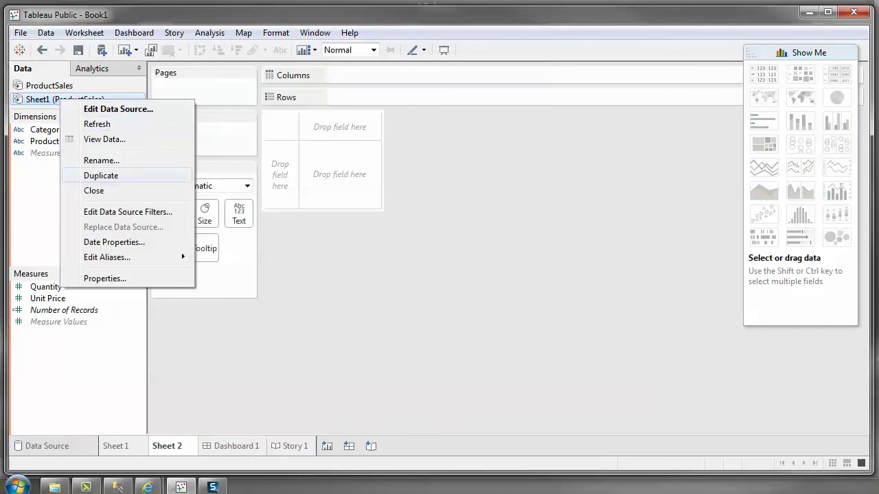
{"action": "left_click", "coordinate": [101, 159]}
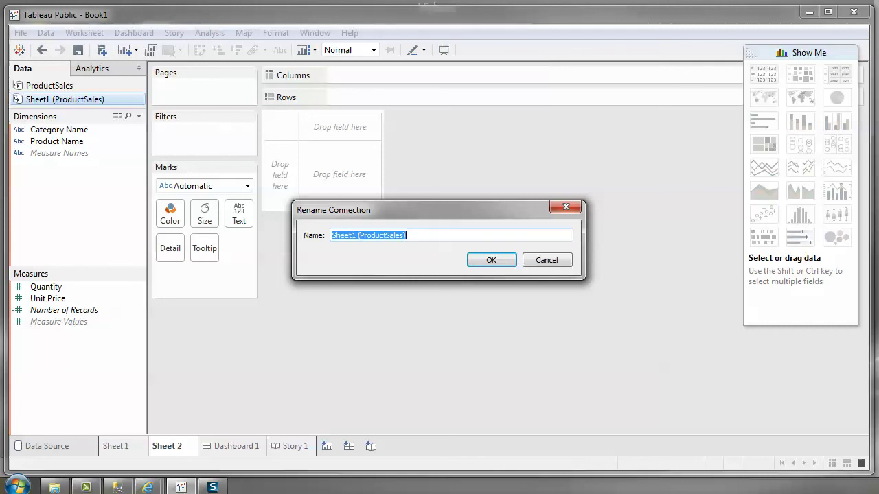
{"action": "left_click", "coordinate": [406, 235]}
{"action": "left_click_drag", "start_coordinate": [354, 236], "coordinate": [333, 235]}
{"action": "left_click", "coordinate": [332, 236]}
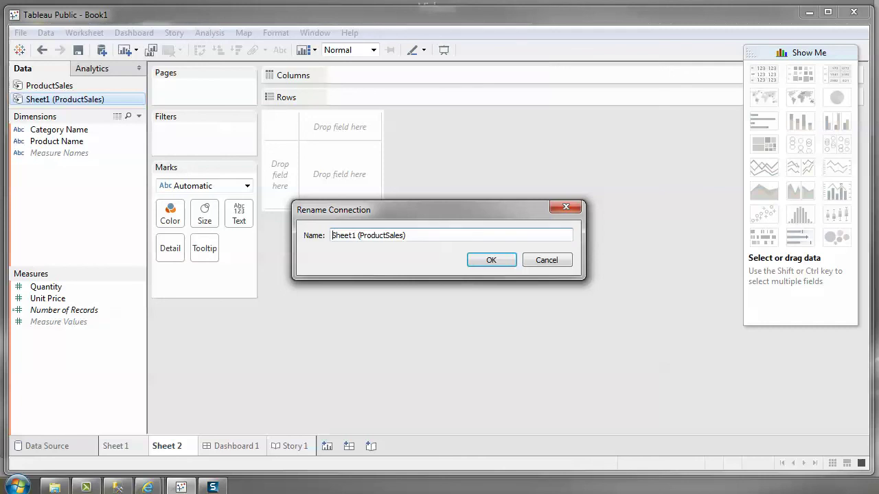
{"action": "type", "text": "Excel"}
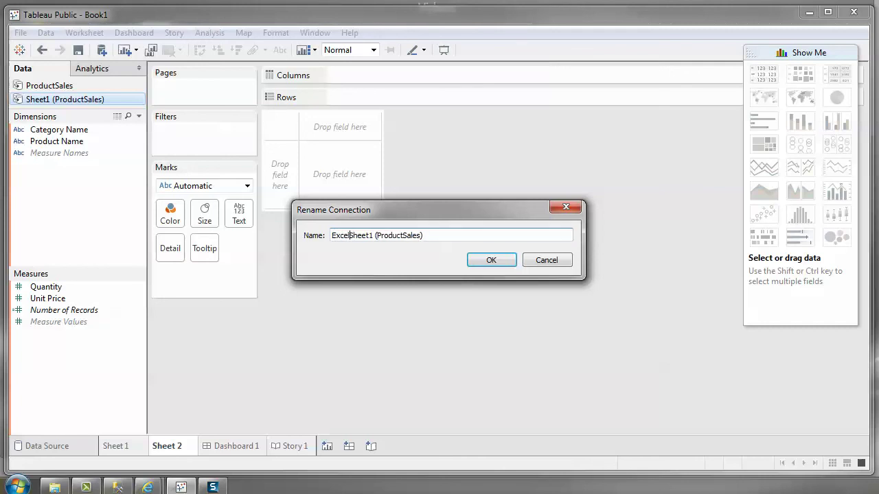
{"action": "key", "text": "Return"}
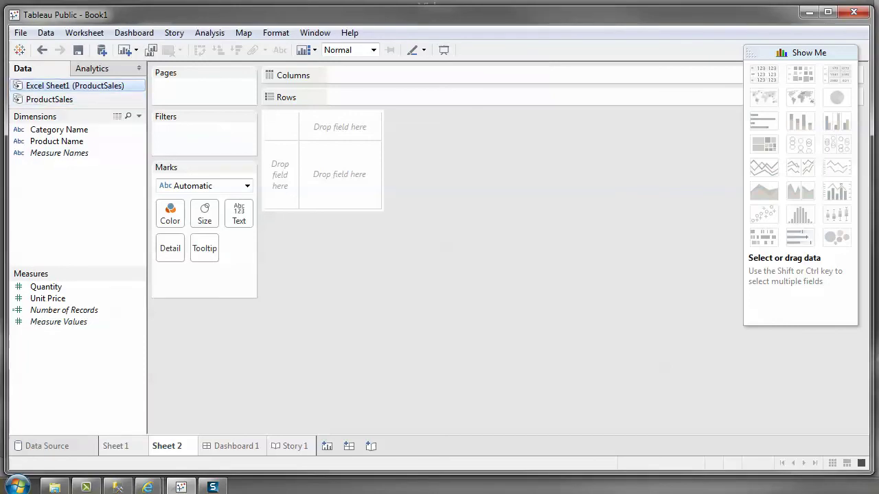
{"action": "right_click", "coordinate": [53, 85]}
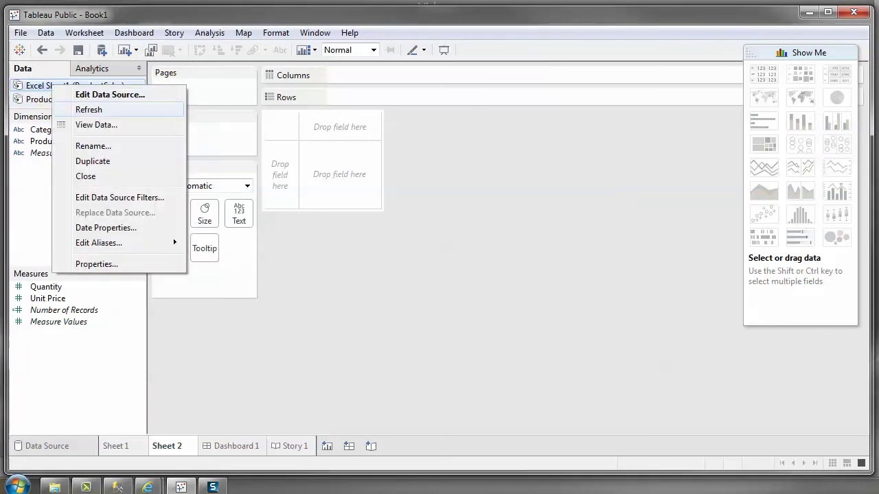
{"action": "key", "text": "Escape"}
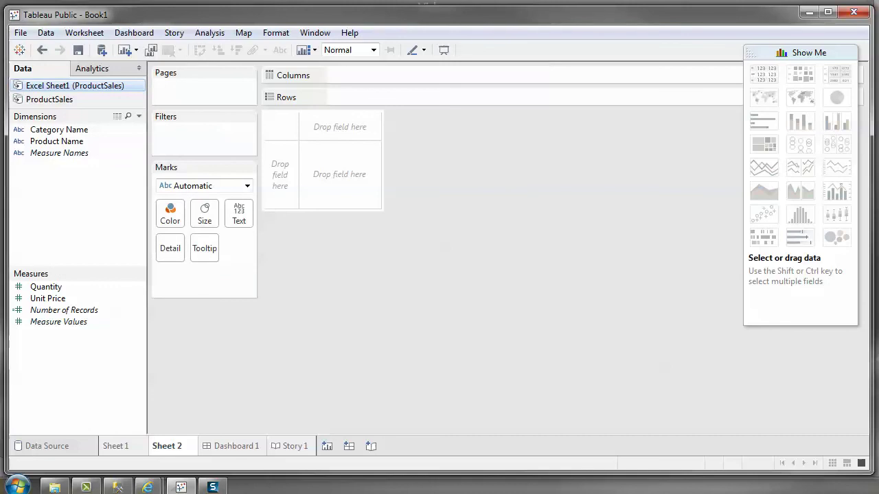
Step: Place Category Name and Product Name from the Excel data source on the rows of Sheet 2
{"action": "left_click_drag", "start_coordinate": [59, 129], "coordinate": [305, 97]}
{"action": "left_click_drag", "start_coordinate": [56, 141], "coordinate": [440, 96]}
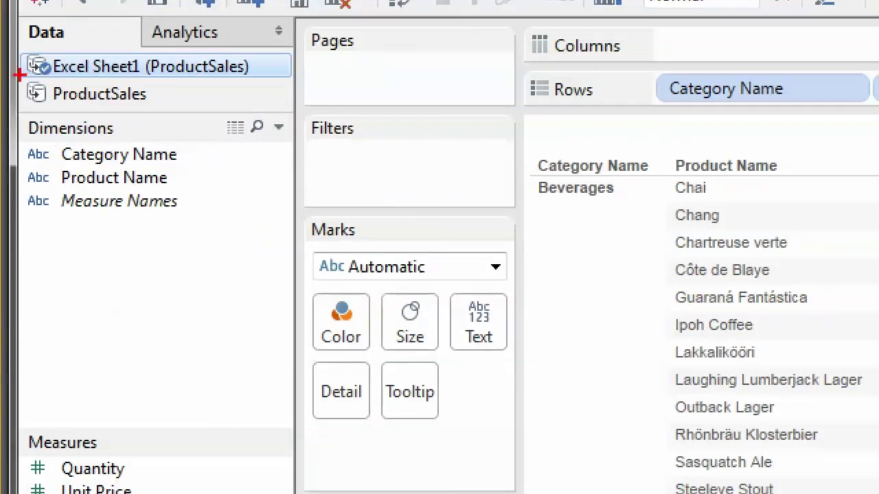
{"action": "left_click_drag", "start_coordinate": [24, 96], "coordinate": [75, 97]}
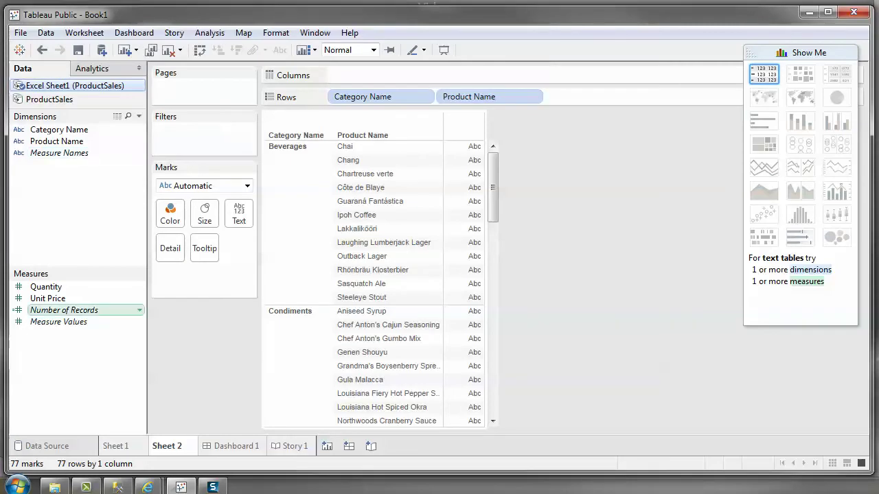
Step: Add Measure Names, Quantity and Unit Price to the columns of Sheet 2 in that order
{"action": "left_click_drag", "start_coordinate": [59, 152], "coordinate": [536, 75]}
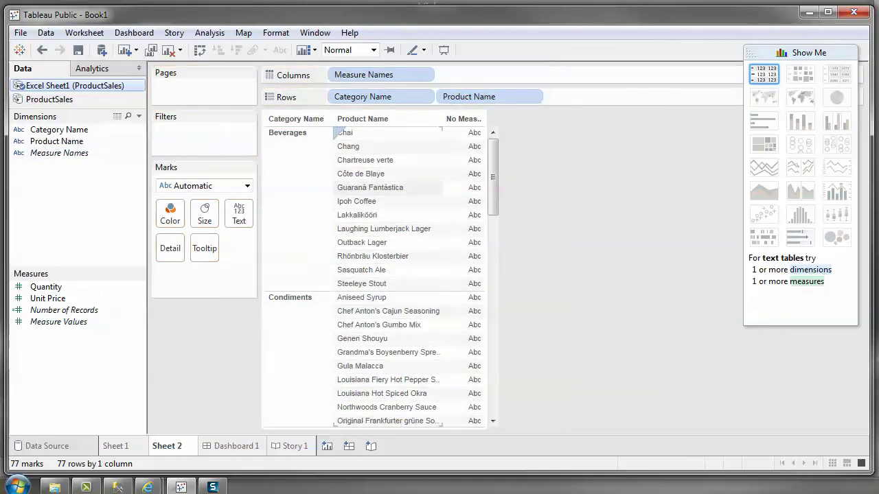
{"action": "left_click_drag", "start_coordinate": [46, 286], "coordinate": [508, 76]}
{"action": "left_click_drag", "start_coordinate": [48, 298], "coordinate": [643, 76]}
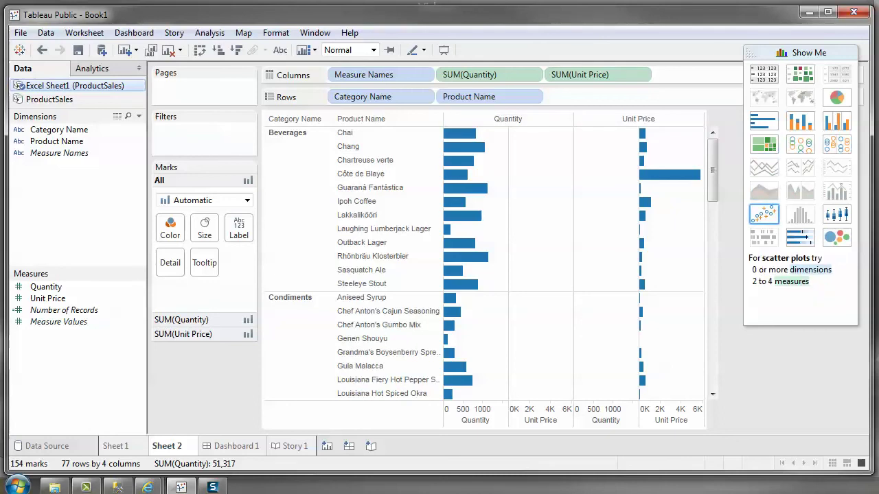
Step: Compare the CSV-based chart on Sheet 1 with the Excel-based chart on Sheet 2
{"action": "left_click", "coordinate": [116, 446]}
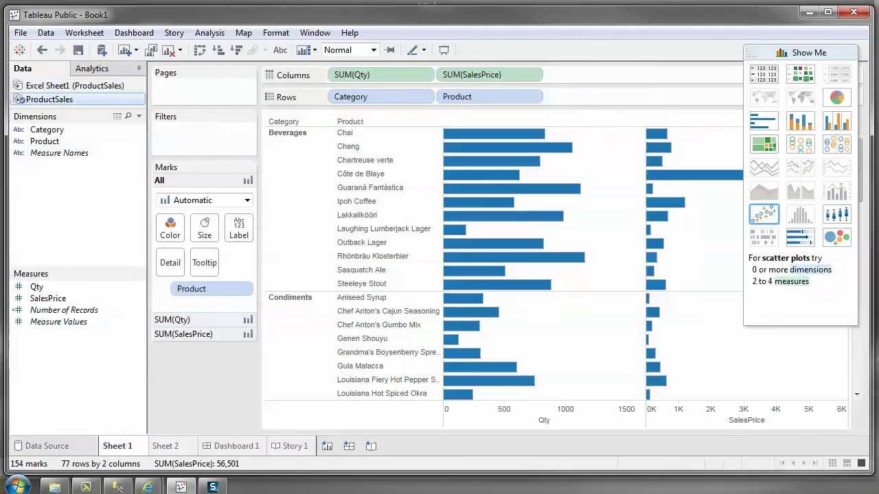
{"action": "left_click", "coordinate": [165, 446]}
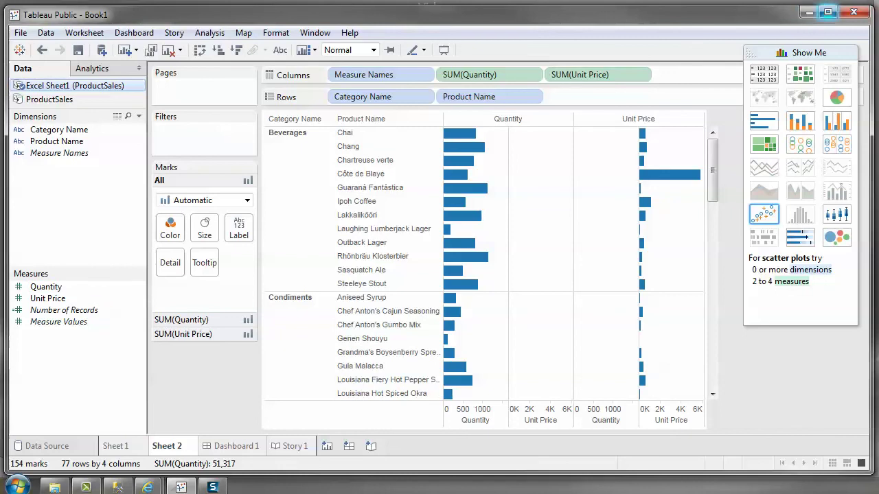
{"action": "left_click", "coordinate": [809, 12]}
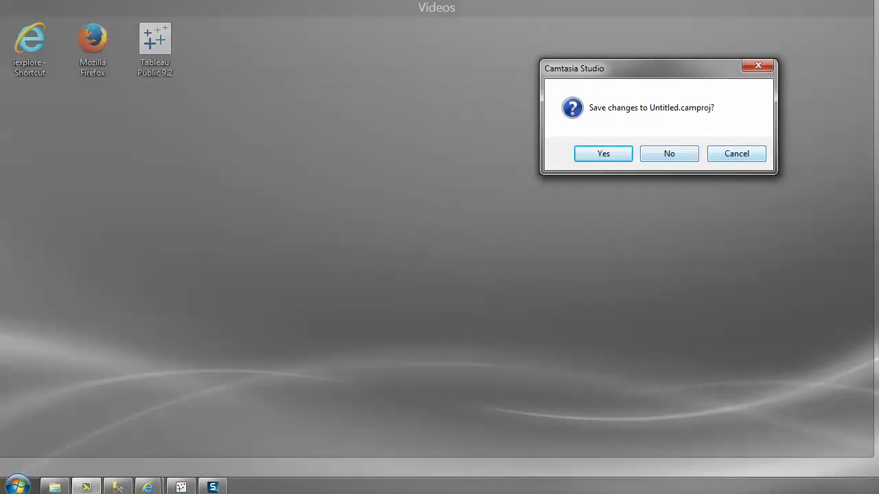
{"action": "left_click", "coordinate": [736, 153]}
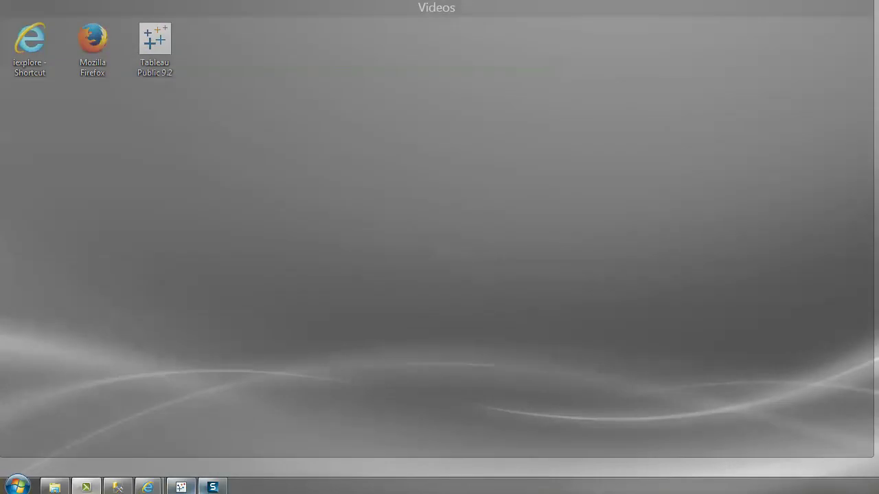
{"action": "left_click", "coordinate": [181, 487]}
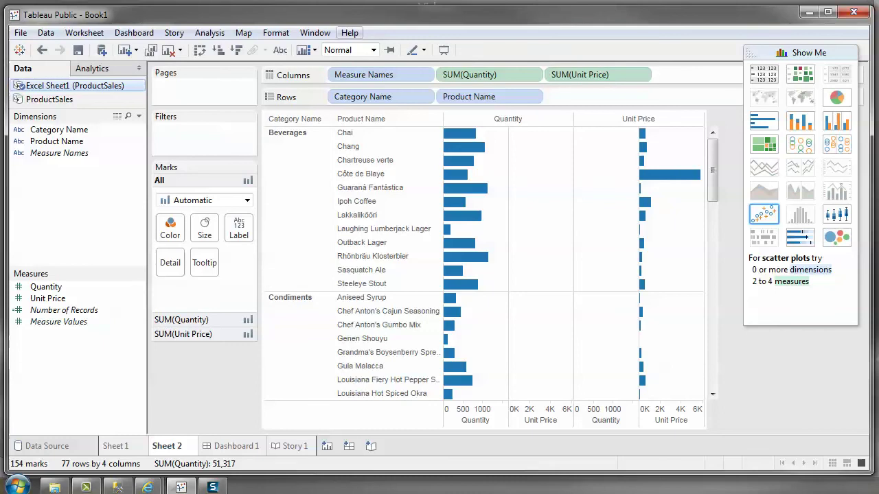
Step: Display the version information of Tableau Public
{"action": "left_click", "coordinate": [350, 32]}
{"action": "left_click", "coordinate": [398, 158]}
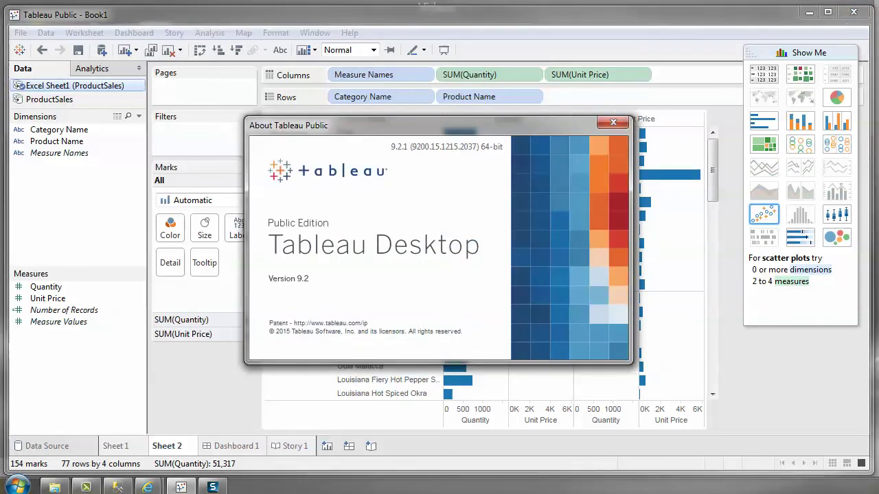